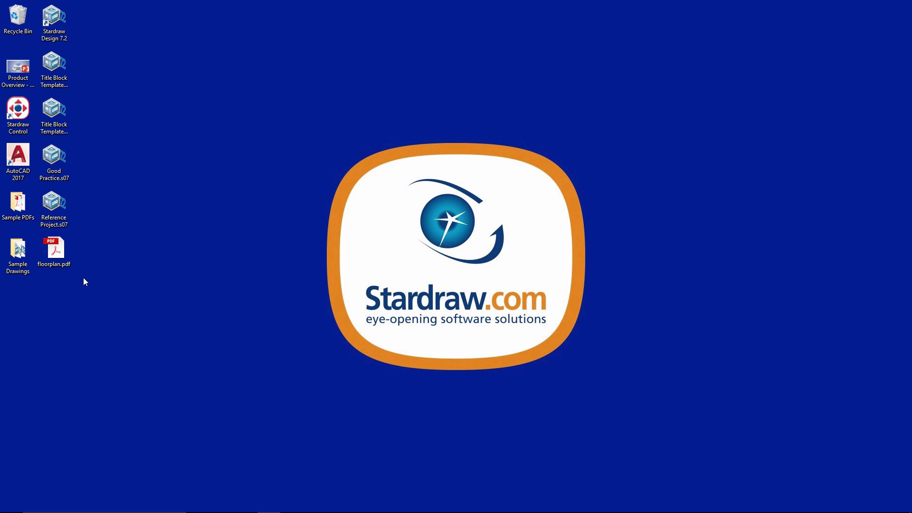
Open floorplan.pdf from the desktop in Adobe Acrobat
double_click(58, 252)
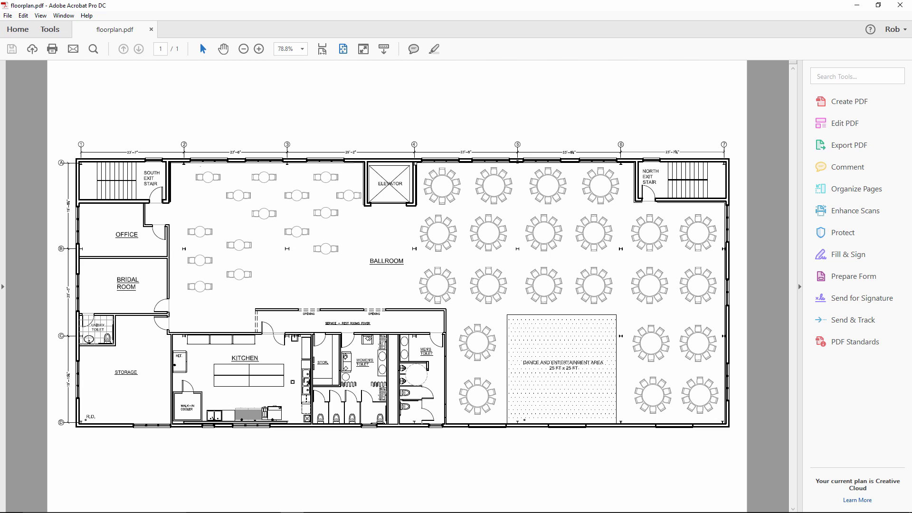
Import floorplan.pdf as a new Stardraw project named floorplan and show its Page 1 drawing
click(247, 507)
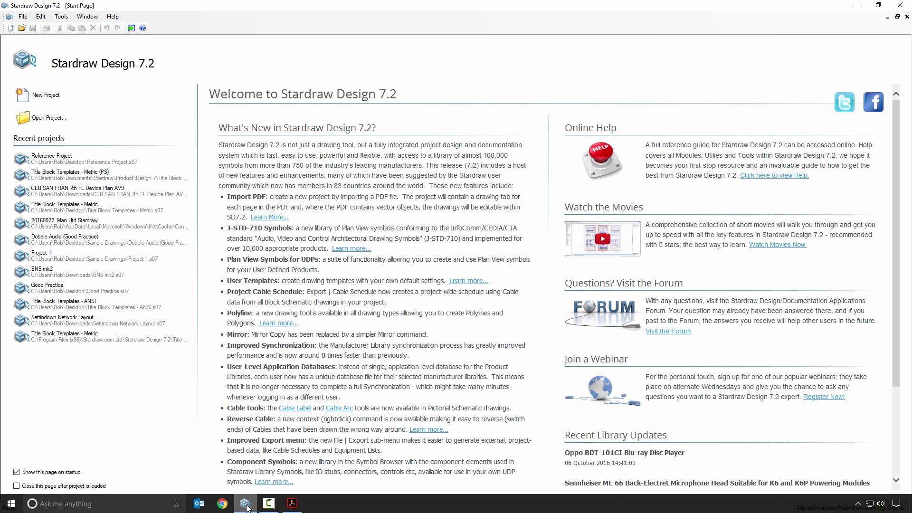
click(23, 18)
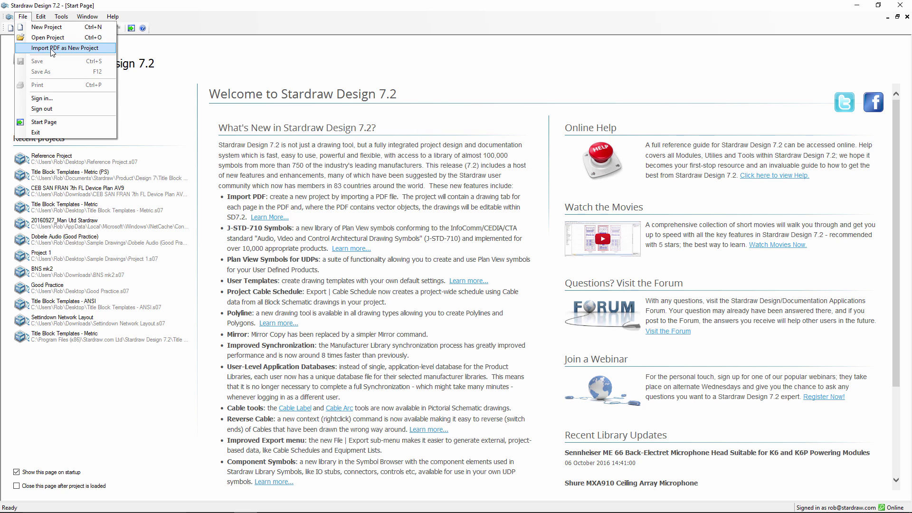
click(53, 48)
click(137, 97)
click(378, 282)
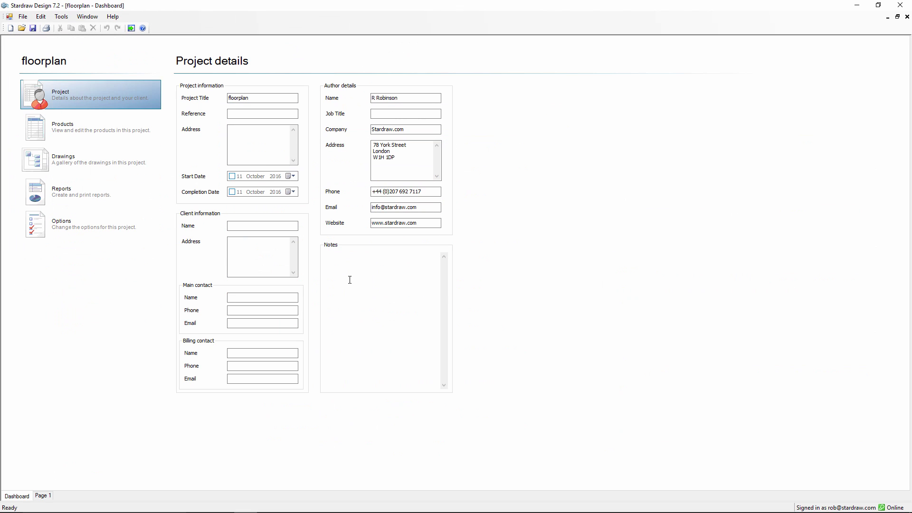
click(42, 496)
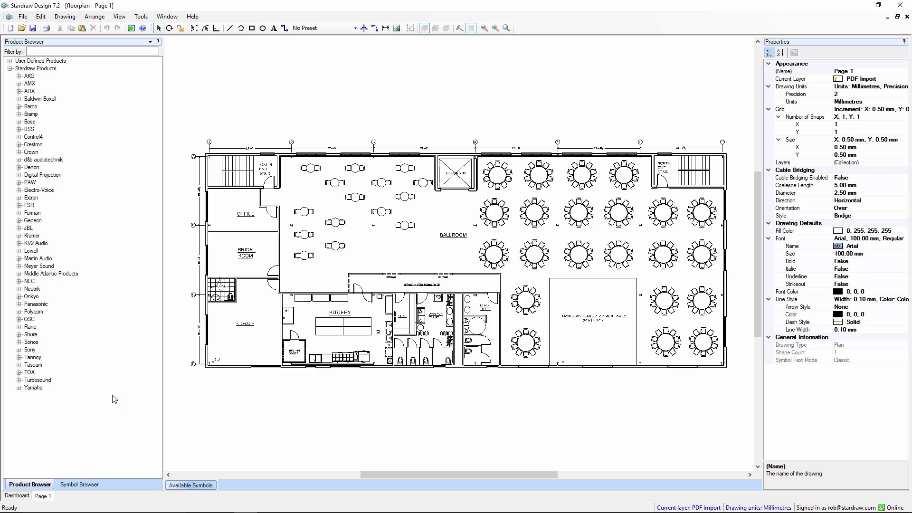
Browse the Symbol Browser to Stardraw Online Symbols > J-STD-710 > Audio Video
click(80, 484)
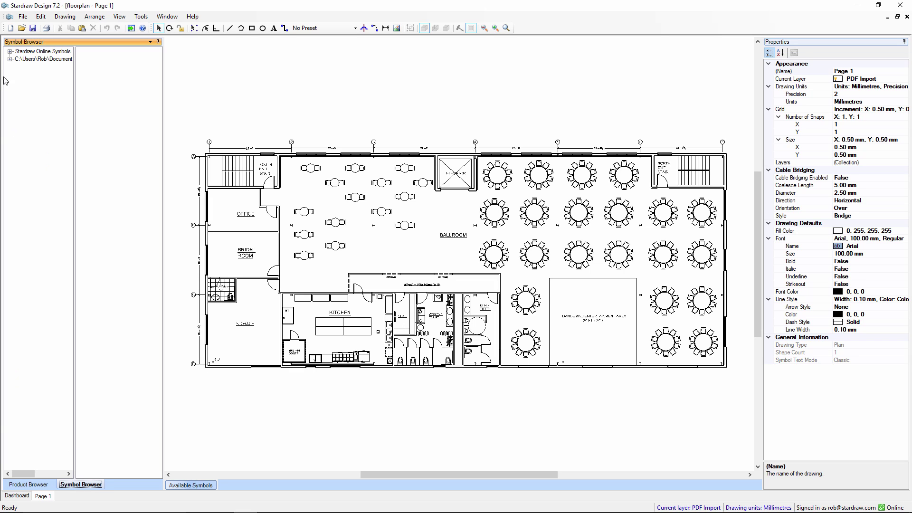
click(10, 51)
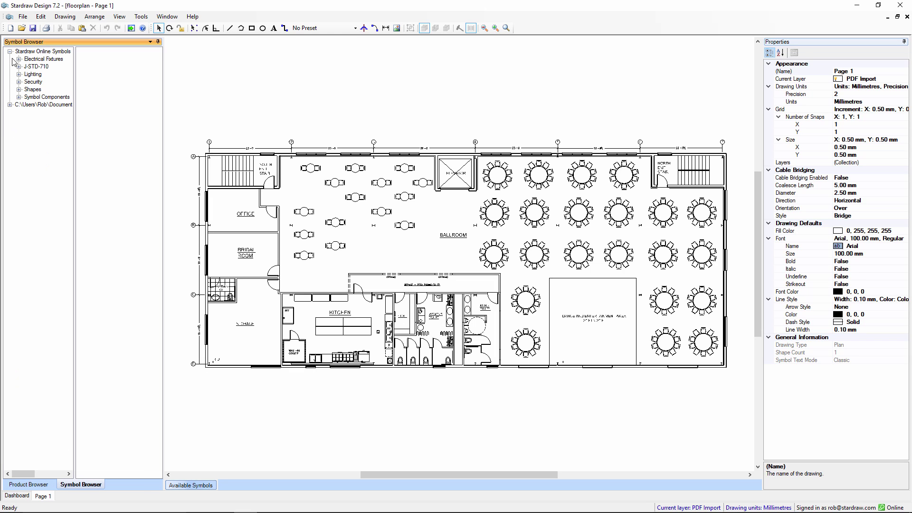
click(19, 66)
click(41, 75)
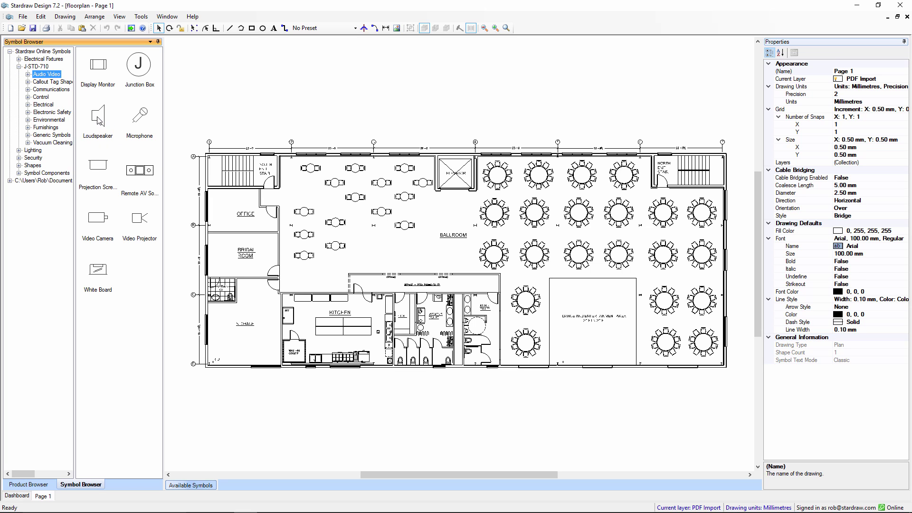
Drag a Loudspeaker symbol onto the floor plan and zoom out to see its size
drag(100, 119, 182, 229)
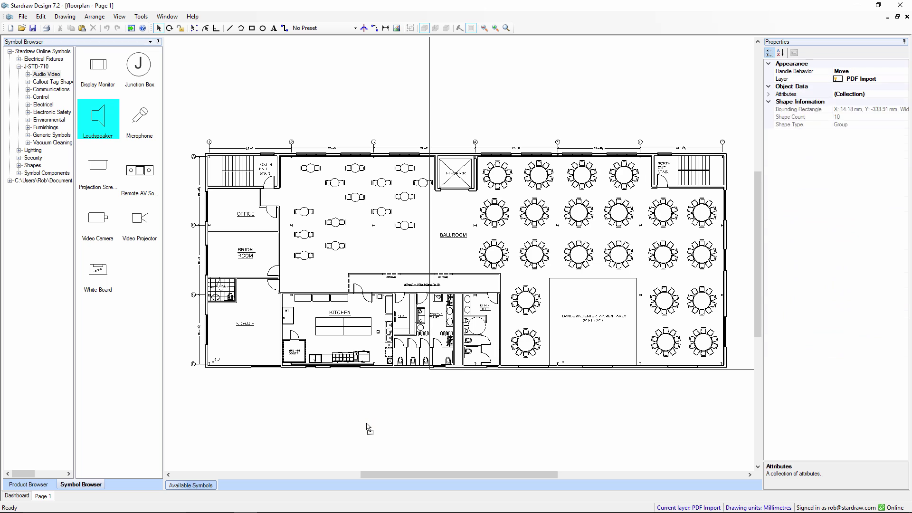
scroll(370, 429, down, 6)
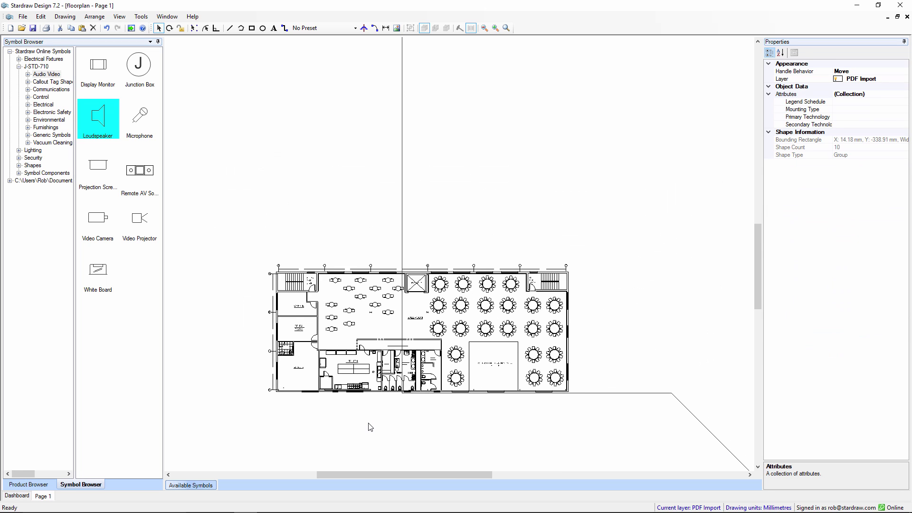
scroll(370, 426, down, 3)
scroll(485, 290, down, 3)
scroll(485, 290, down, 1)
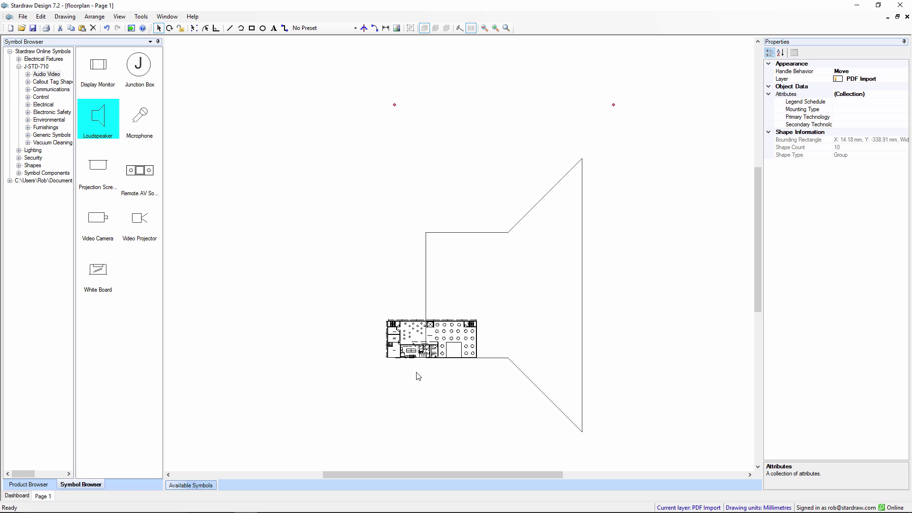
scroll(418, 375, up, 1)
scroll(418, 376, up, 5)
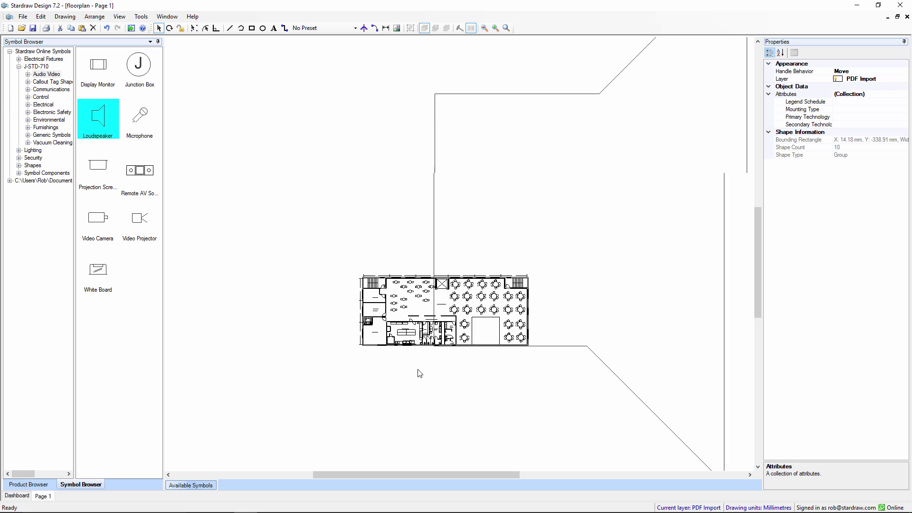
scroll(436, 351, up, 1)
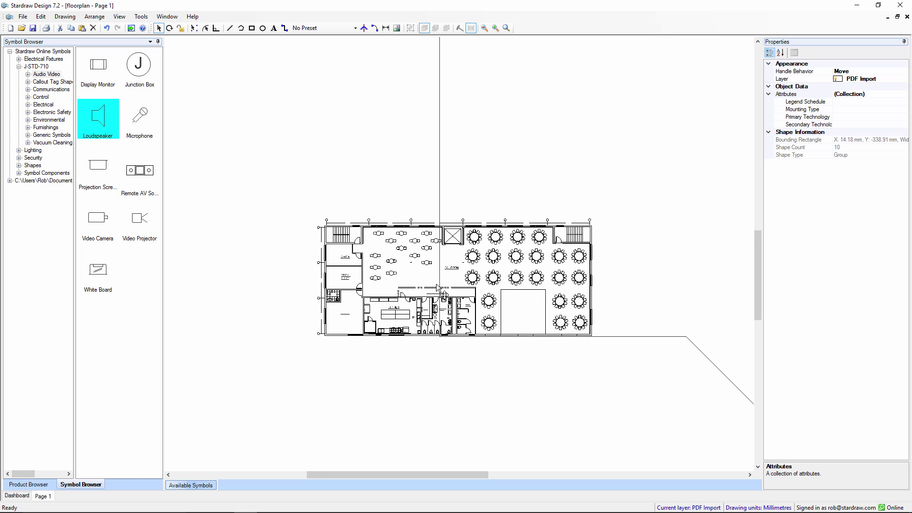
scroll(486, 307, up, 3)
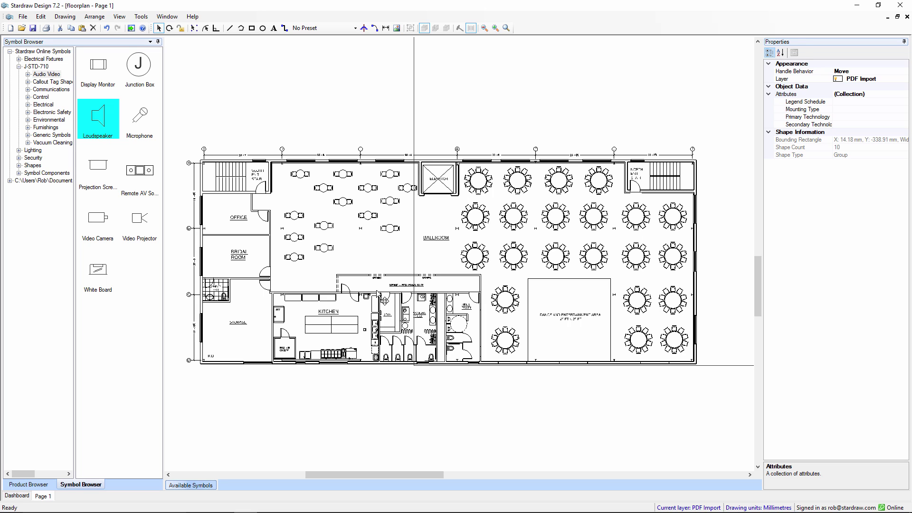
Check floorplan.pdf's 17.00 x 11.00 in page size in Acrobat's document properties
mouse_move(343, 512)
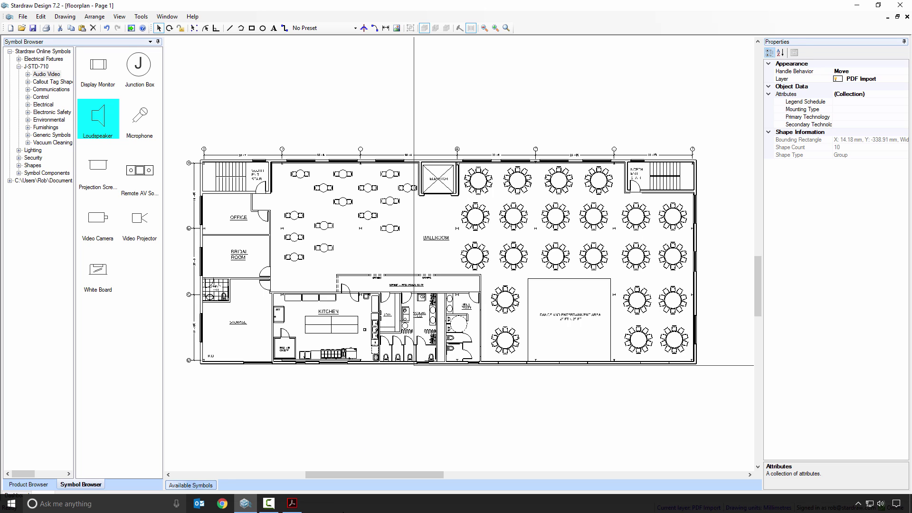
click(292, 504)
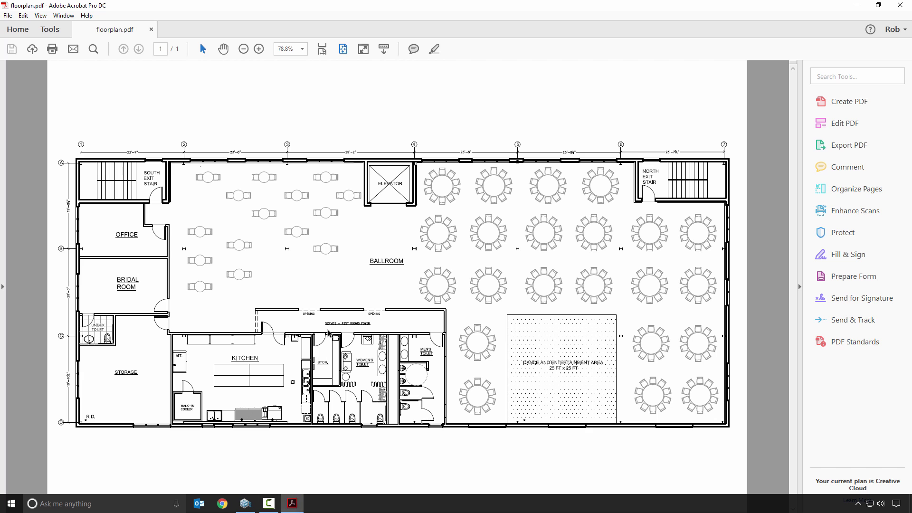
click(7, 15)
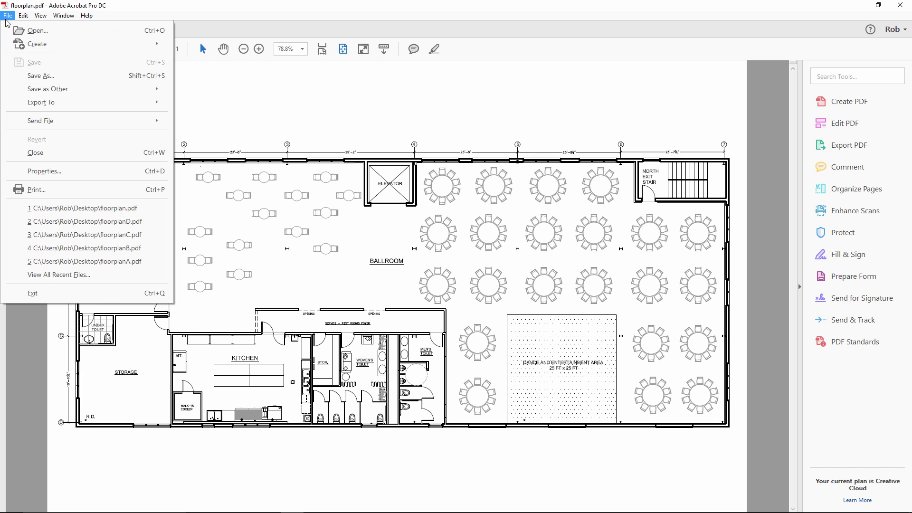
click(40, 171)
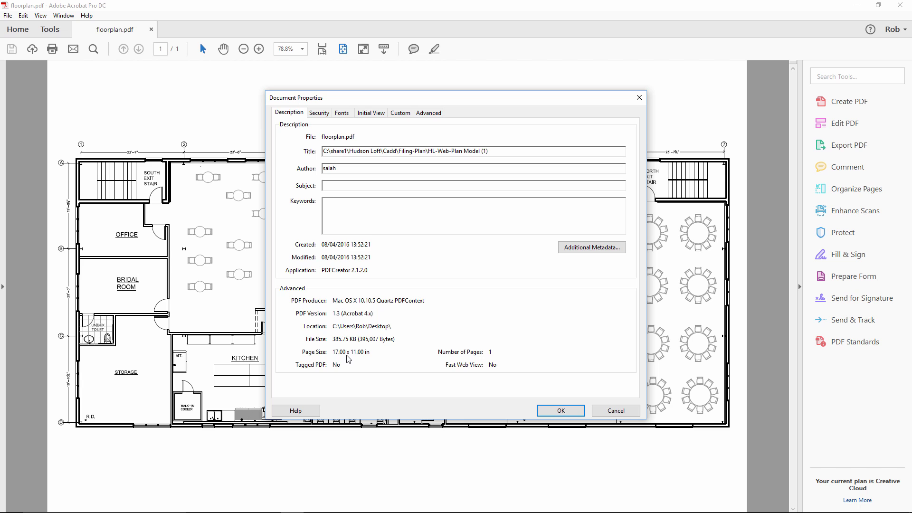
click(575, 411)
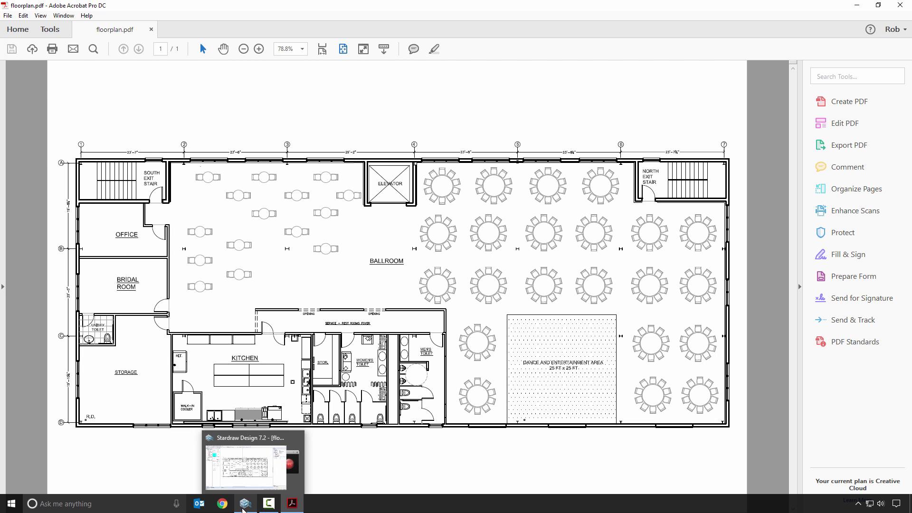
Remove the oversized loudspeaker and zoom into the 23'-7" dimension between gridlines 1 and 2
click(244, 507)
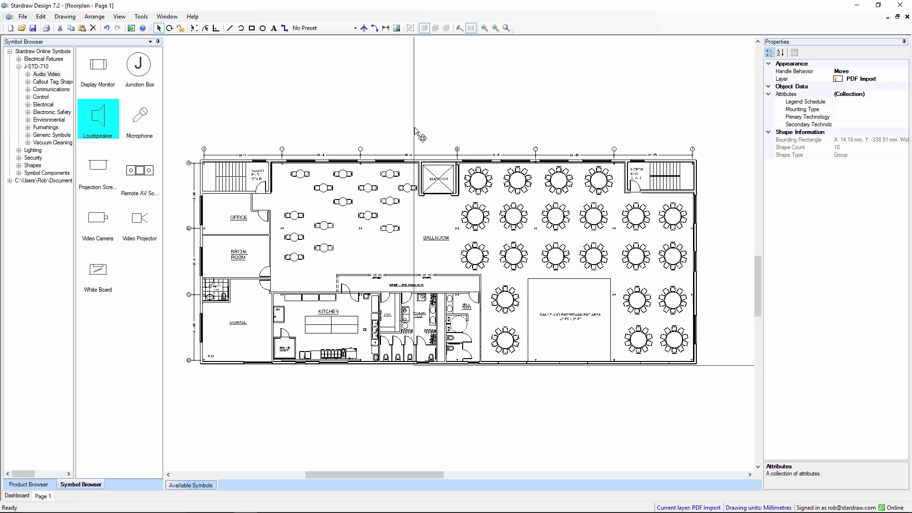
key(Escape)
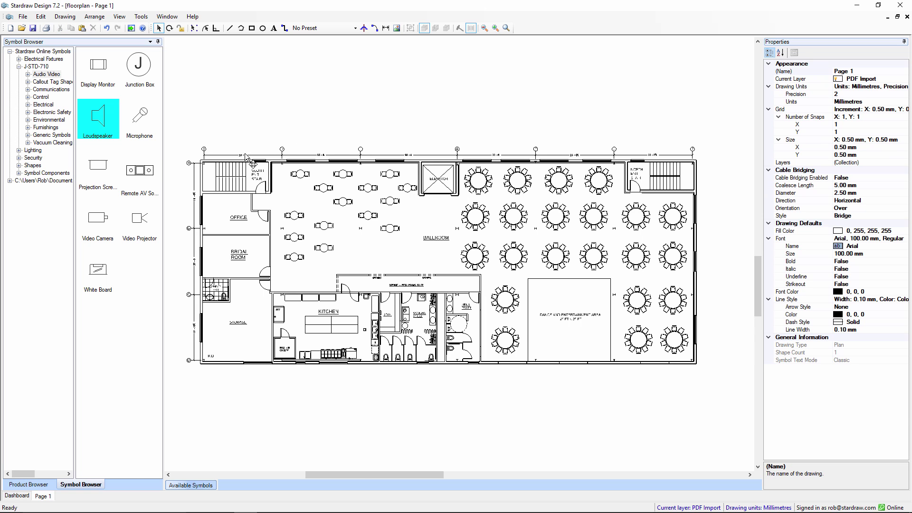
scroll(223, 151, up, 2)
scroll(213, 150, up, 7)
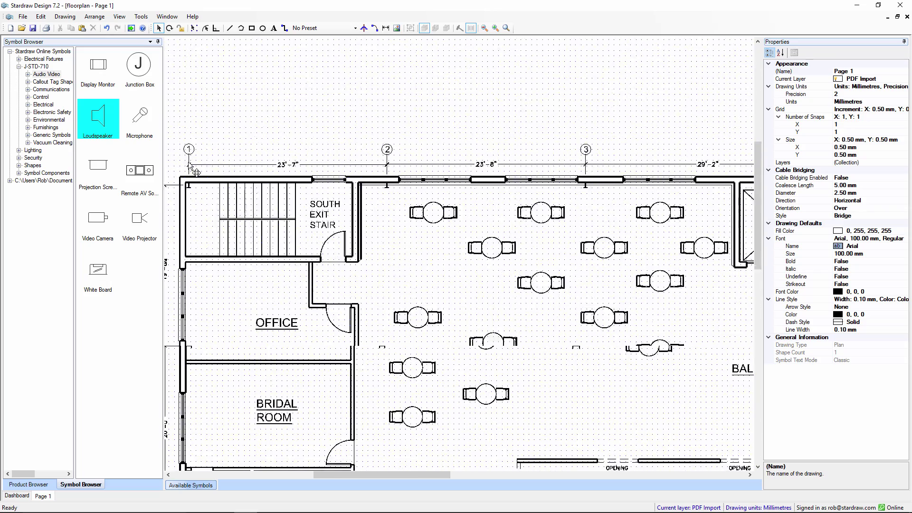
scroll(193, 167, up, 1)
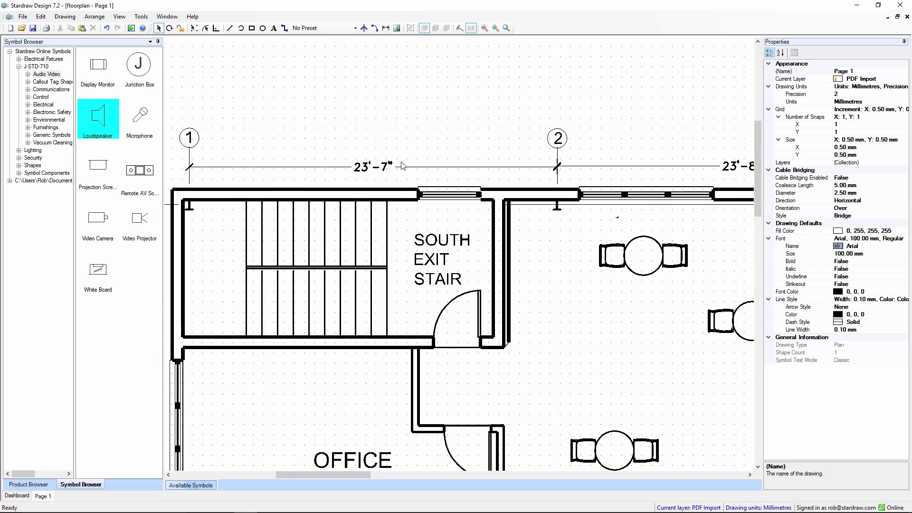
scroll(400, 169, up, 2)
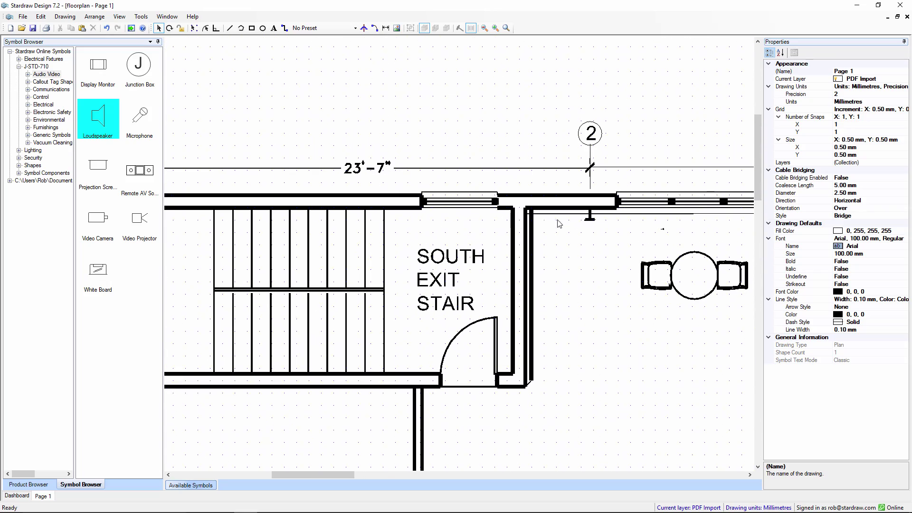
scroll(560, 224, down, 1)
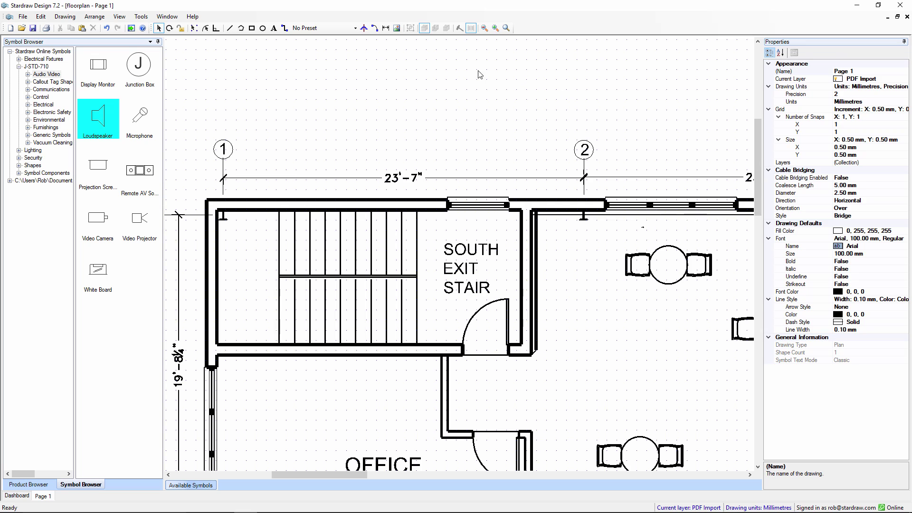
Turn on the horizontal/vertical constraint and Snap To Path for drawing dimensions
click(385, 29)
click(216, 30)
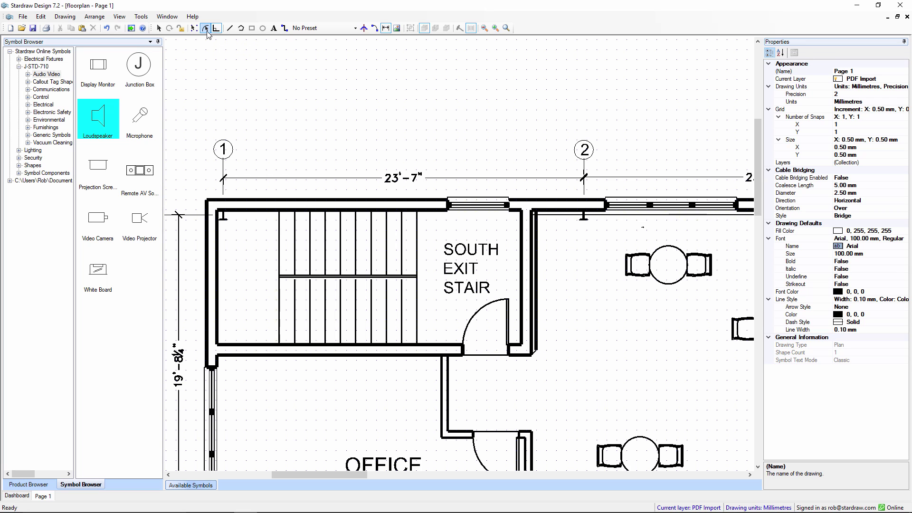
click(206, 29)
Set the drawing units to Inches with a precision of 4
click(879, 101)
click(904, 102)
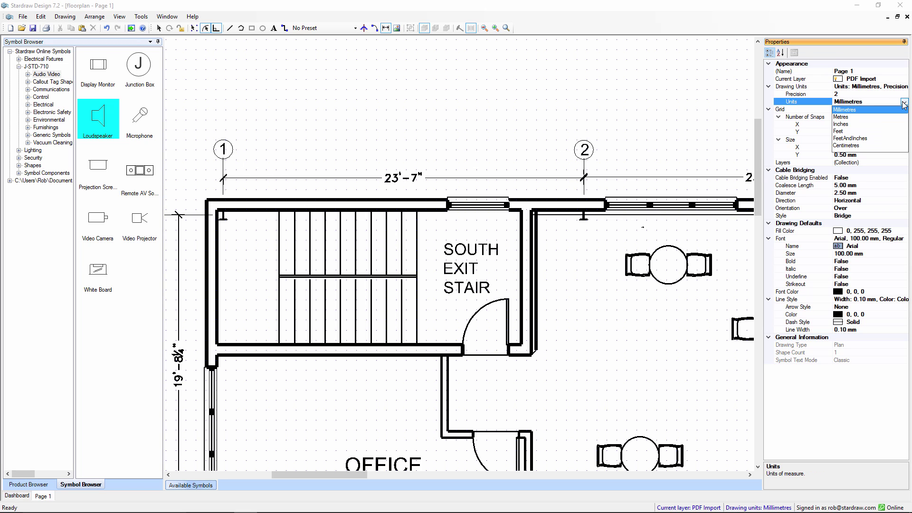
click(842, 125)
click(847, 94)
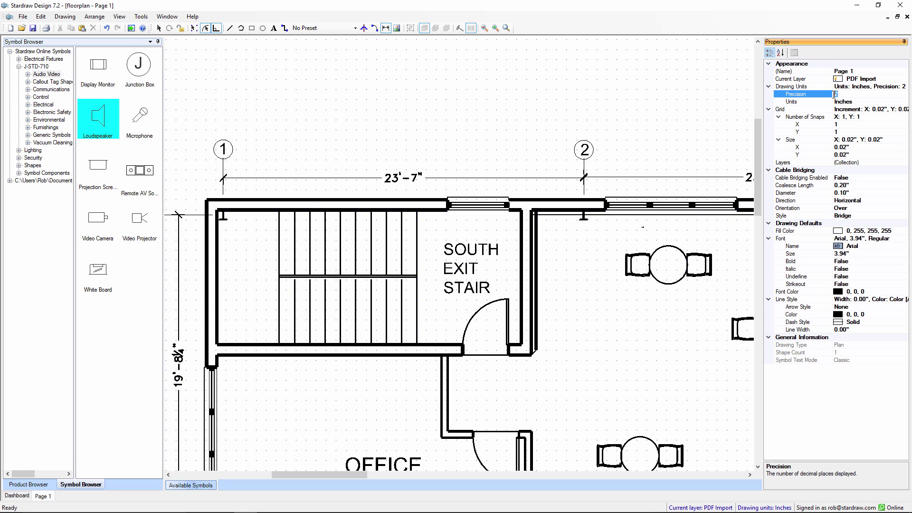
text(4)
Draw a dimension from grid line 1 to grid line 2 and read its 0.7087" value
drag(223, 163, 584, 164)
scroll(440, 205, down, 5)
scroll(455, 407, down, 4)
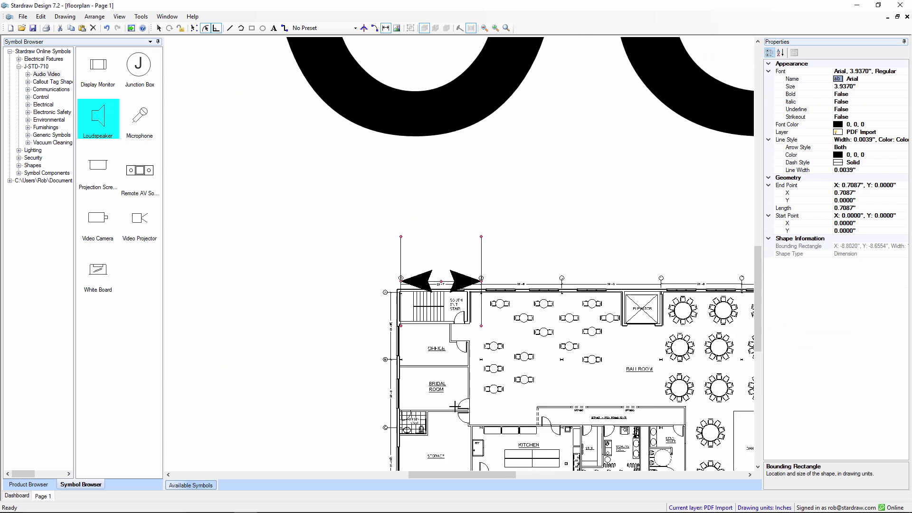
scroll(455, 407, down, 4)
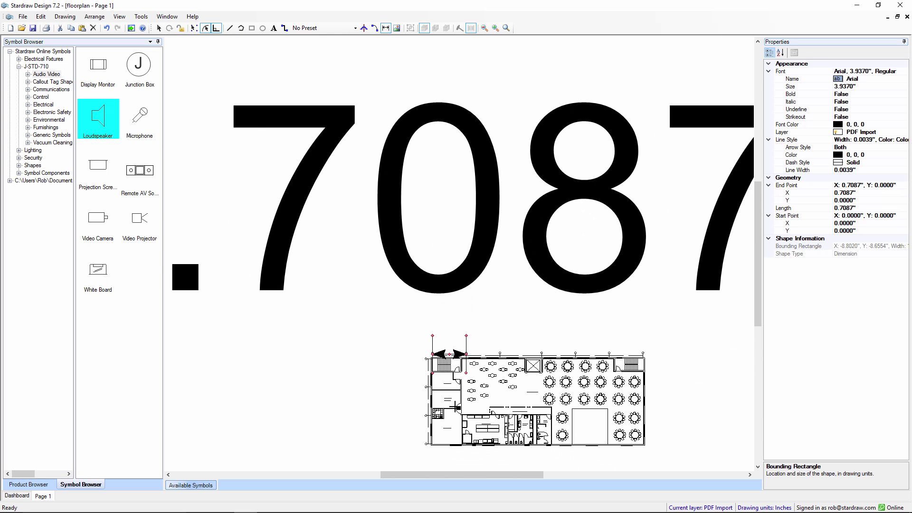
scroll(455, 407, down, 2)
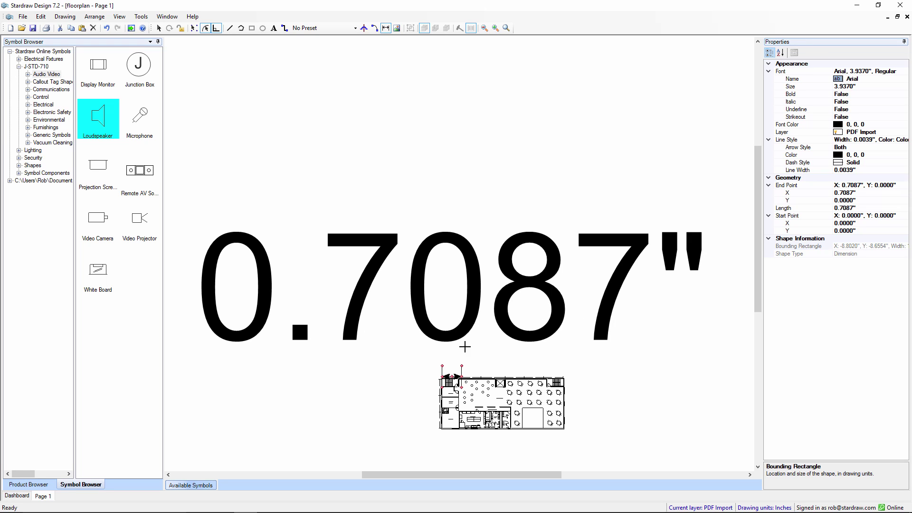
scroll(454, 384, up, 3)
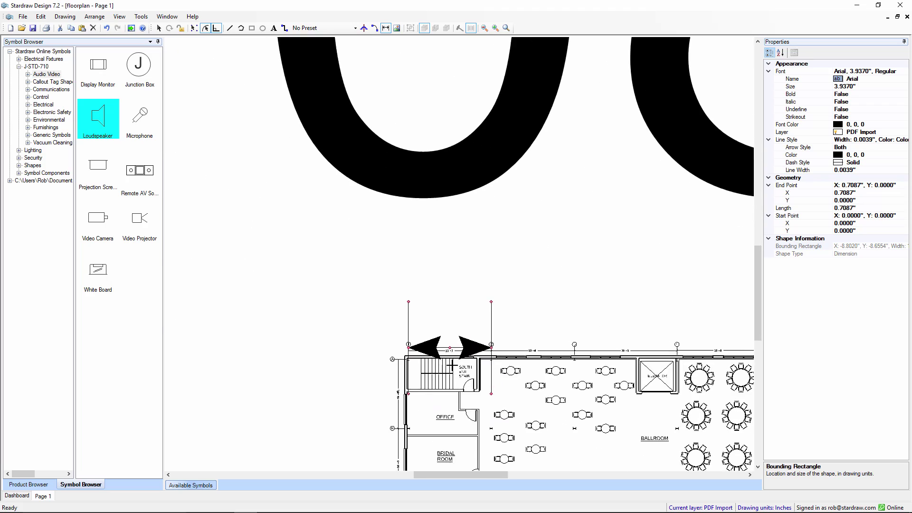
scroll(449, 354, up, 5)
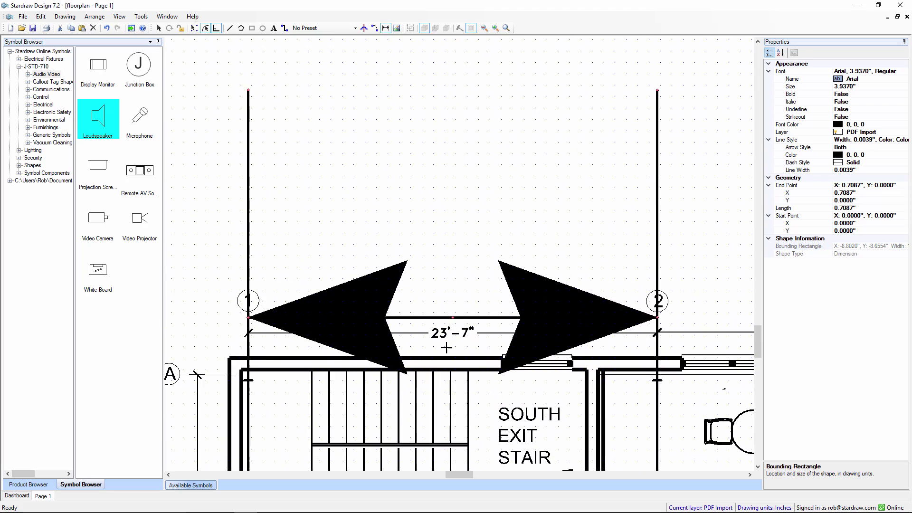
scroll(447, 347, down, 4)
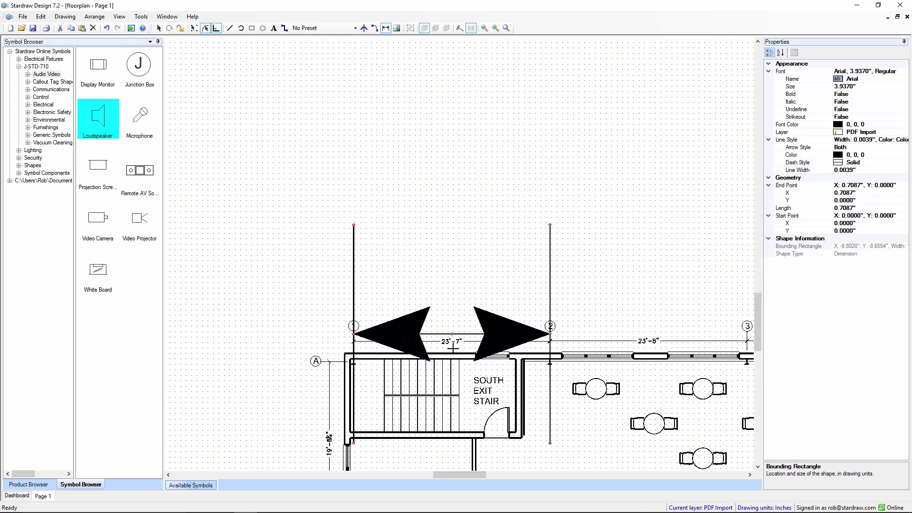
scroll(453, 347, down, 5)
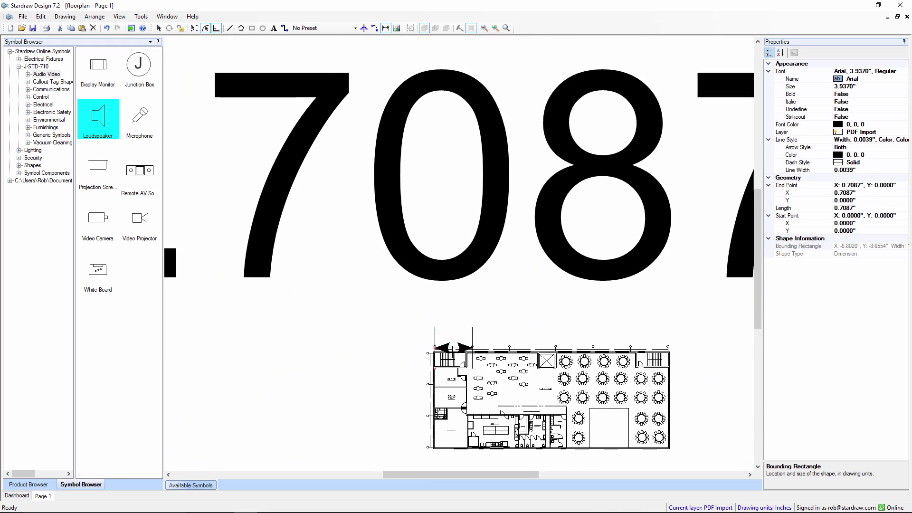
scroll(454, 349, down, 3)
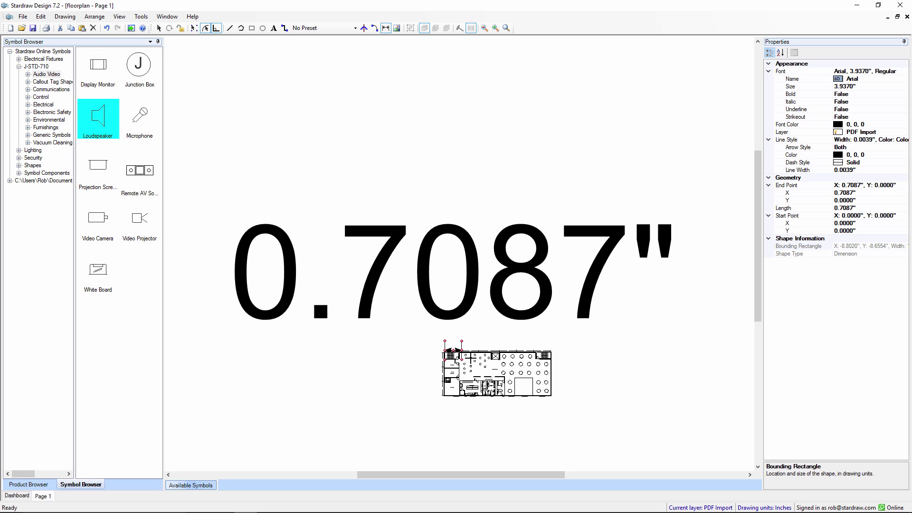
In Calculator, convert 23'-7" to inches: 23 × 12 + 7 = 283
key(XF86Calculator)
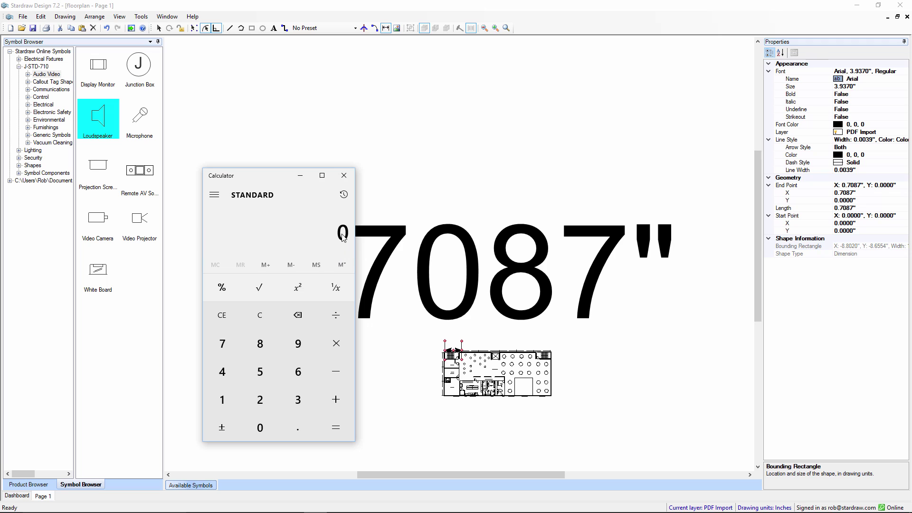
text(23)
key(asterisk)
text(12)
key(Return)
key(plus)
text(7)
key(Return)
Divide 283 by 0.7087 and multiply by 100 to get the 39,932.27 scale percentage
key(slash)
text(.7087)
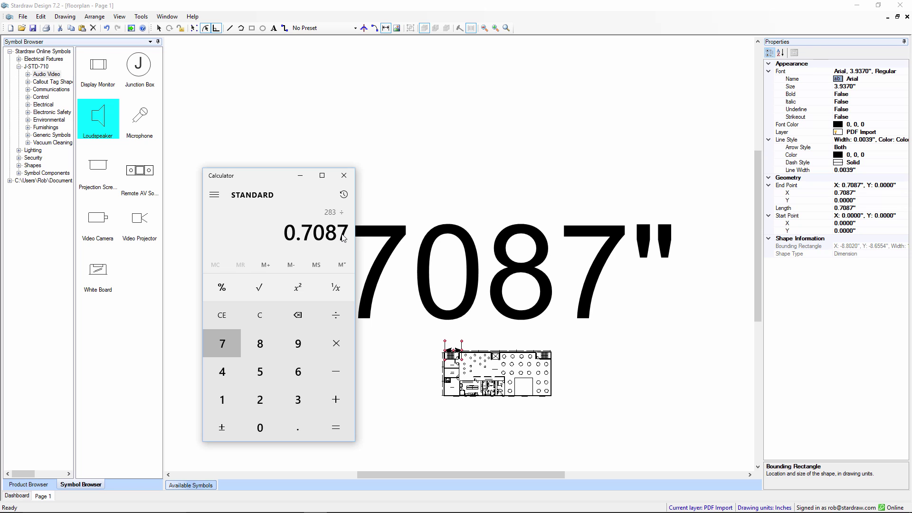
key(Return)
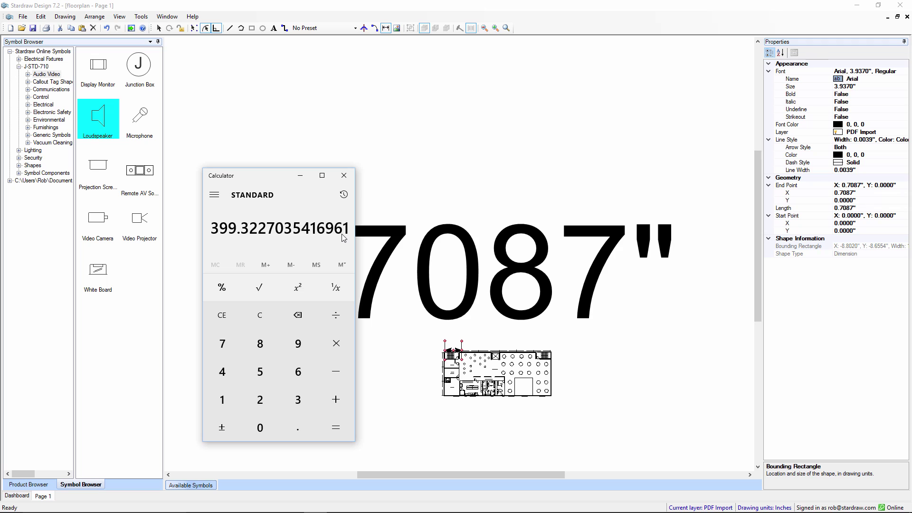
text(*)
text(100)
key(Return)
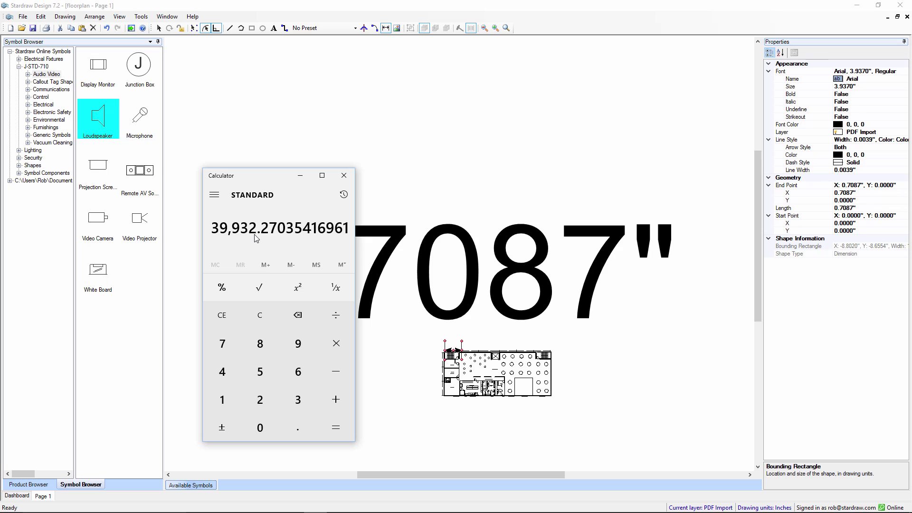
click(428, 3)
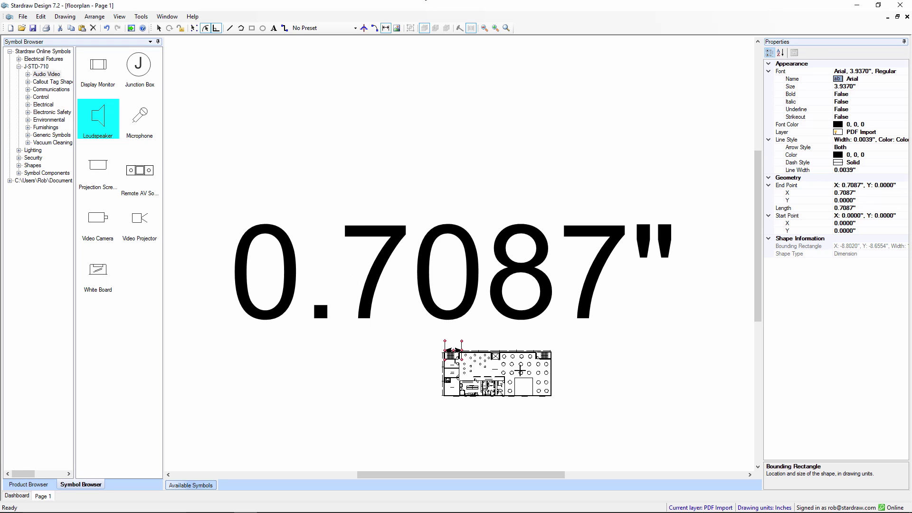
key(Escape)
Scale the floor plan group by 39932% with Maintain Aspect Ratio ticked
click(512, 366)
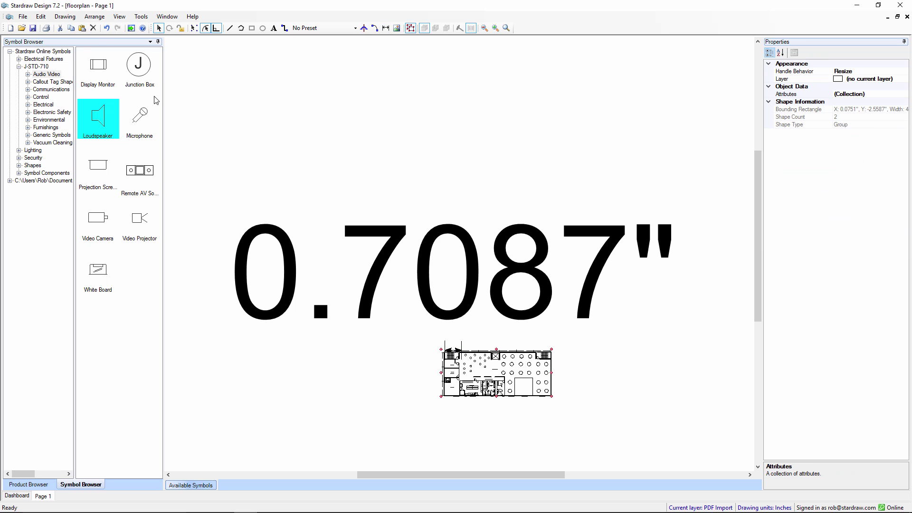
click(95, 17)
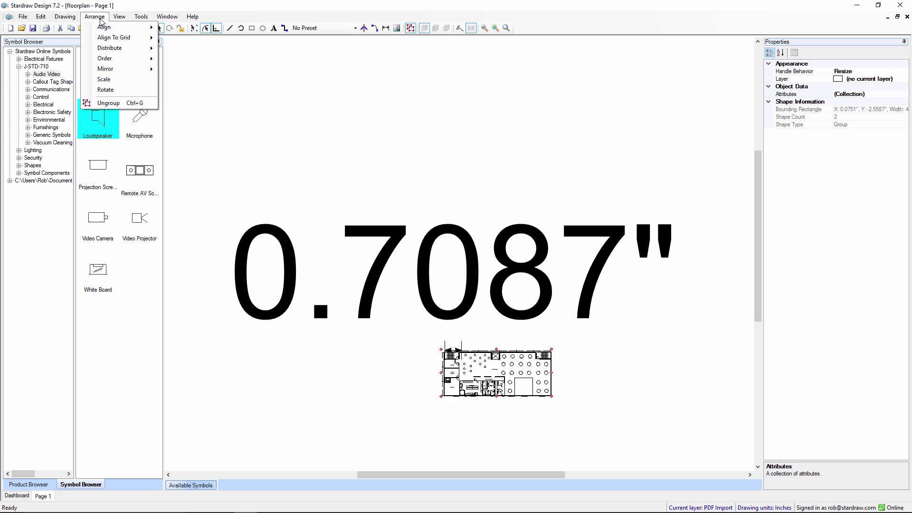
click(104, 80)
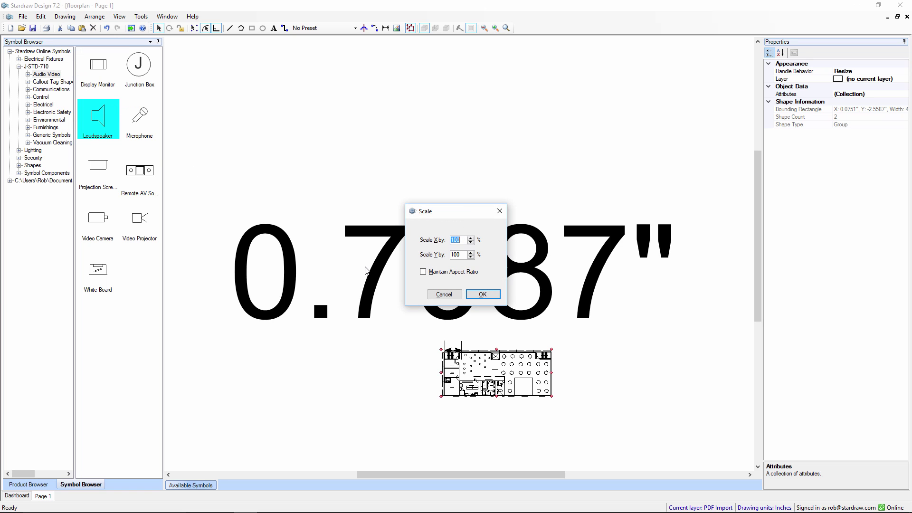
key(alt+Tab)
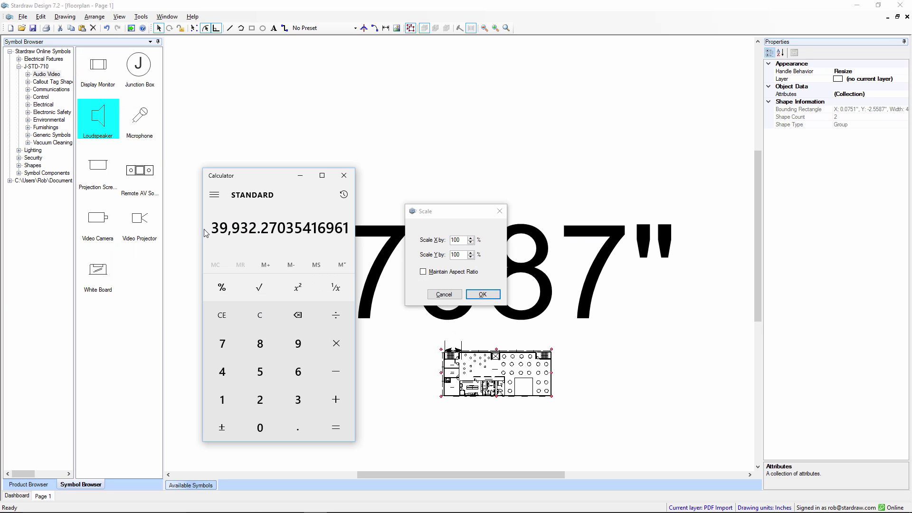
click(467, 239)
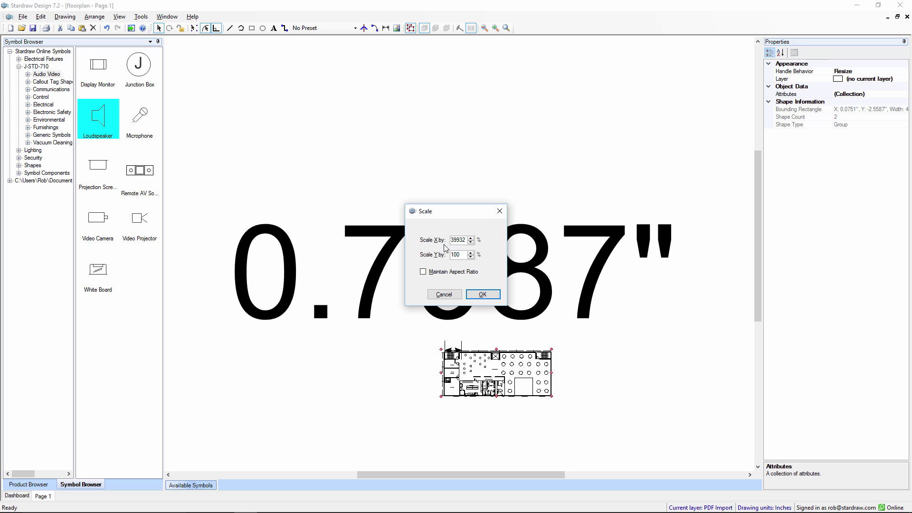
click(423, 273)
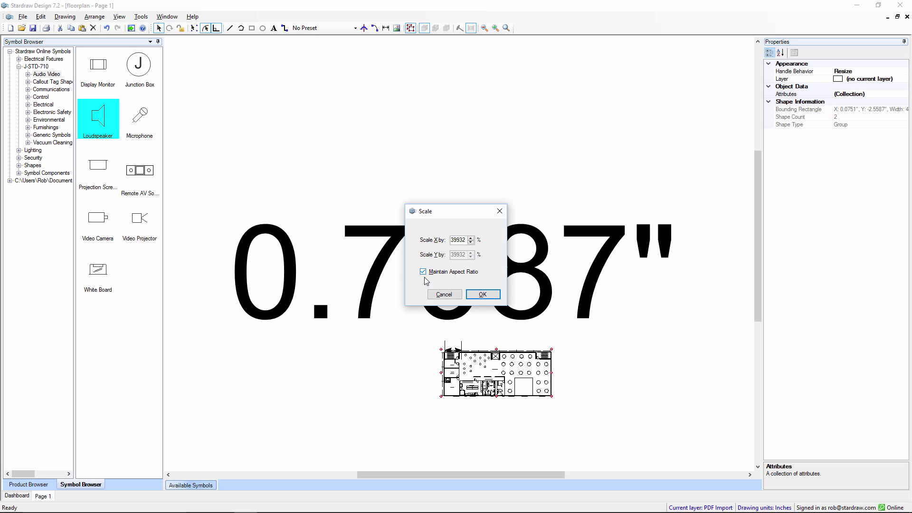
click(480, 295)
Delete the old 0.7087" dimension and zoom into the stair at grid lines 1–2
scroll(479, 297, down, 6)
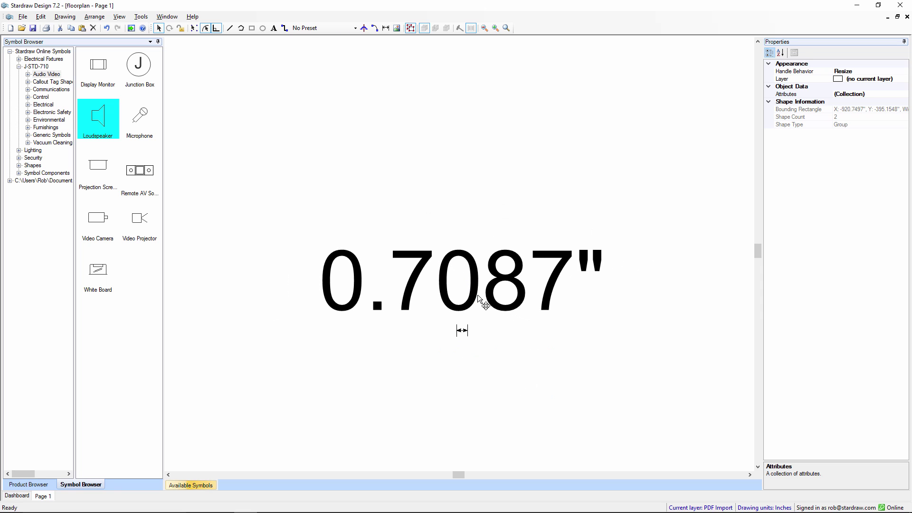
scroll(479, 297, down, 5)
scroll(480, 299, down, 5)
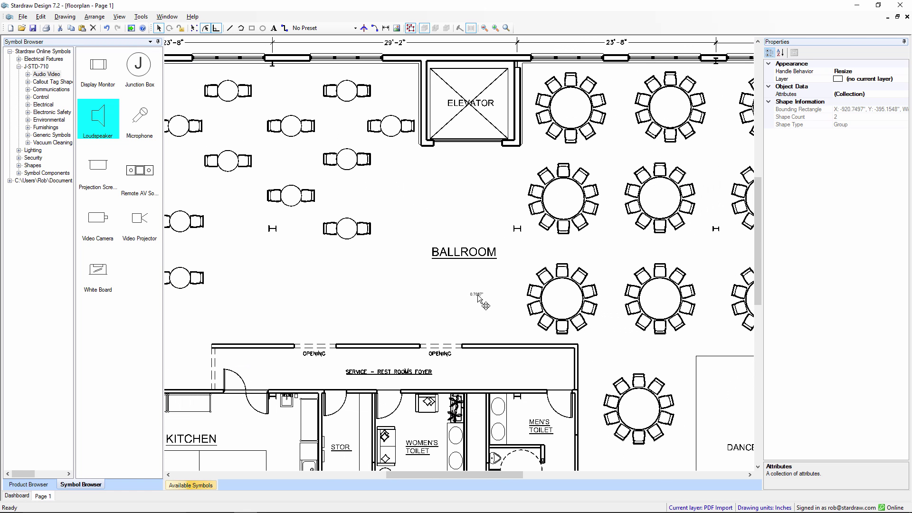
click(477, 297)
key(Escape)
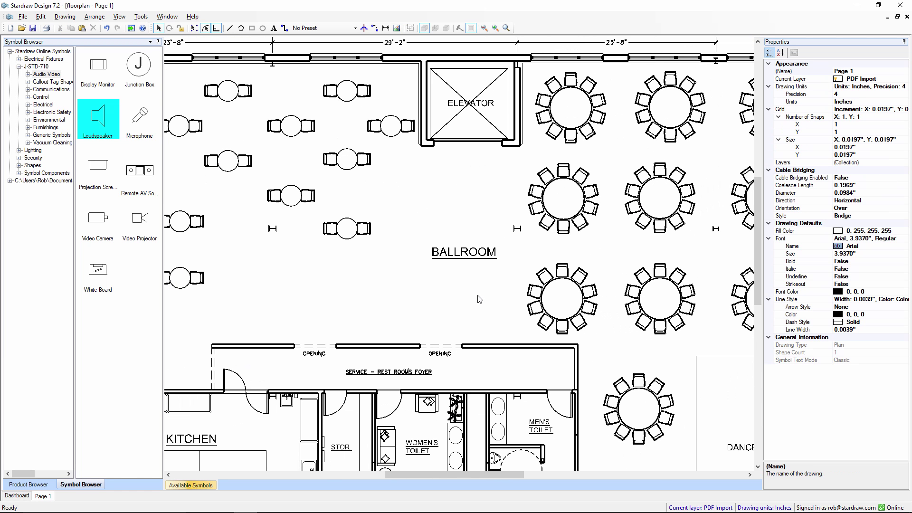
scroll(479, 299, down, 4)
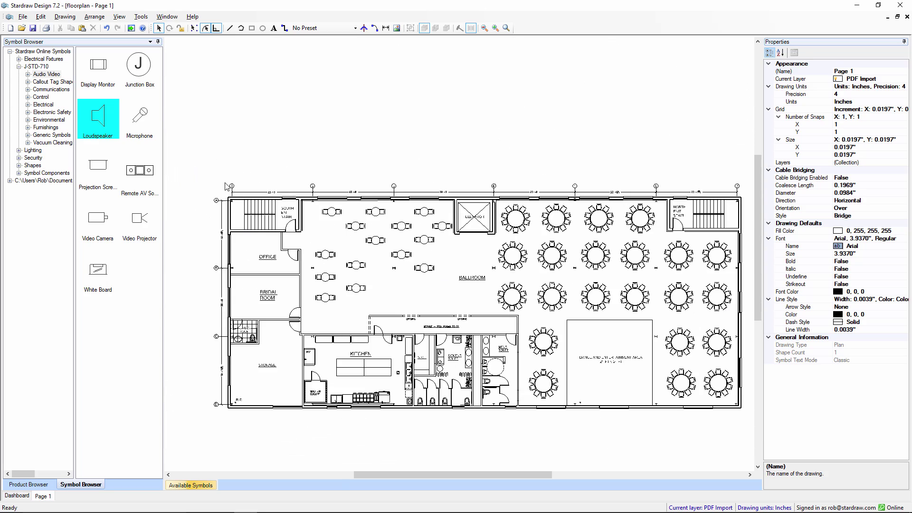
scroll(228, 192, up, 3)
scroll(230, 195, up, 5)
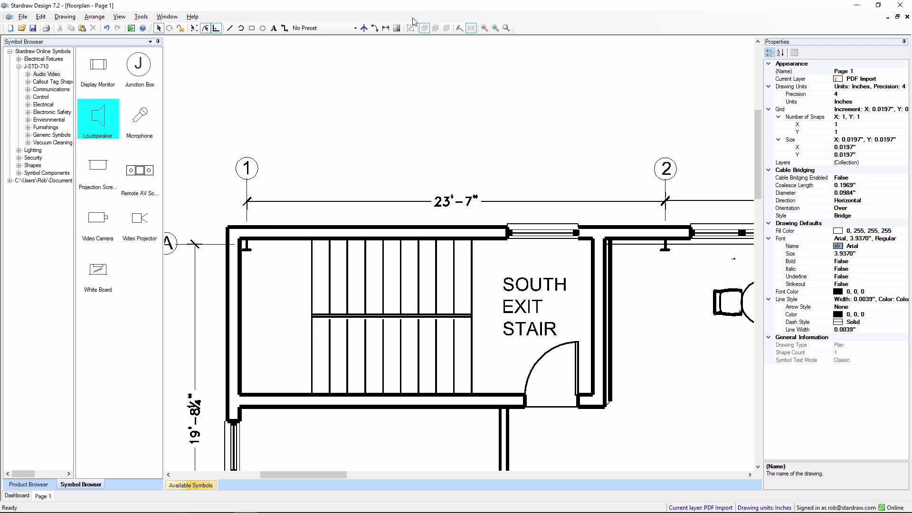
Set the page's drawing units to FeetAndInches with precision 0, so values read like 0' 4"
click(386, 28)
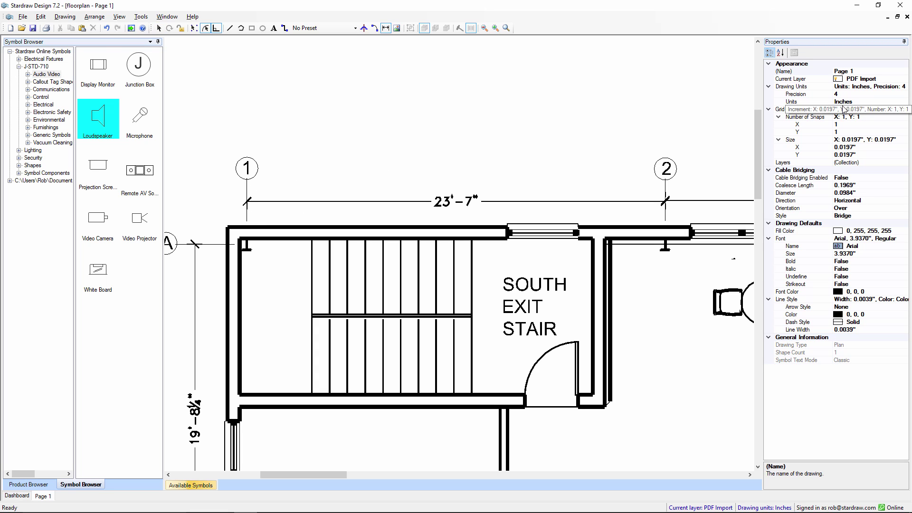
click(808, 101)
click(904, 101)
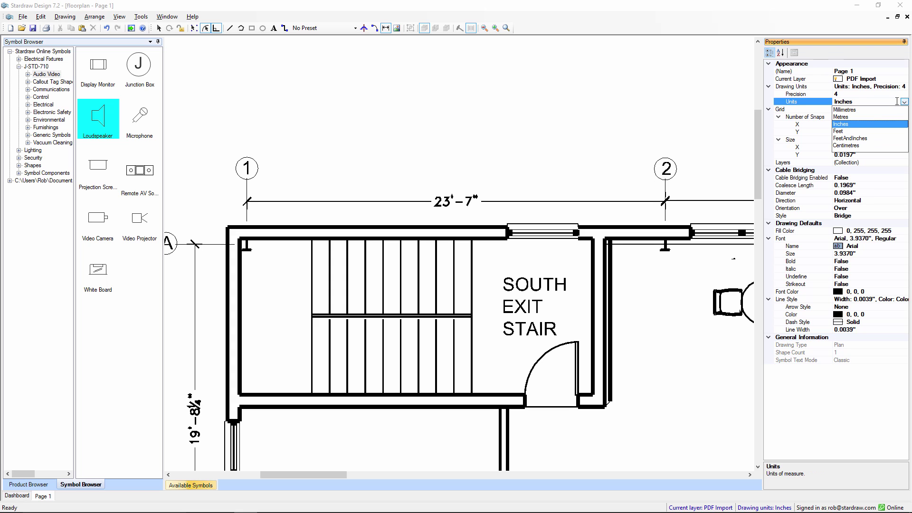
click(853, 139)
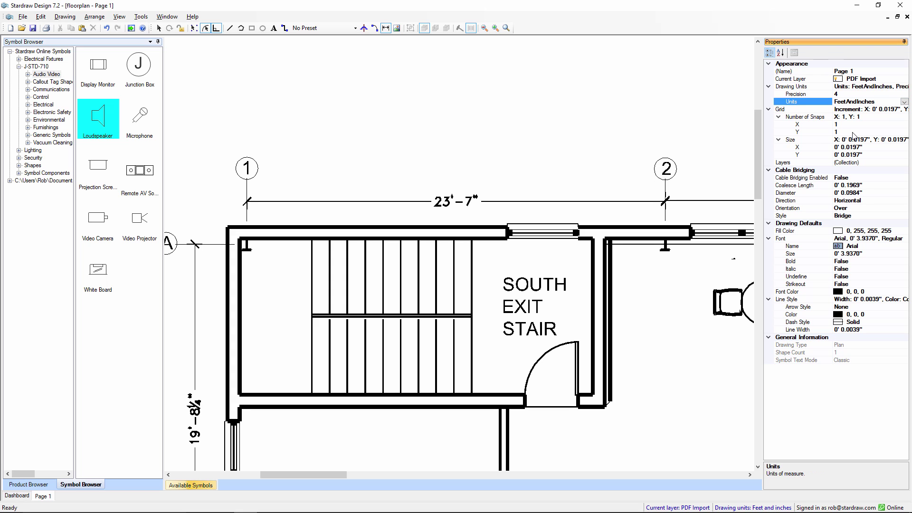
click(832, 94)
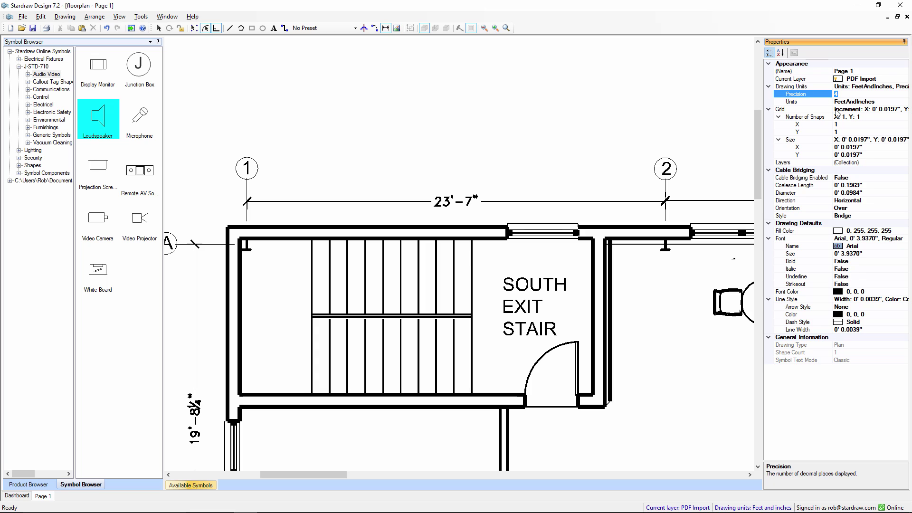
text(0)
key(Return)
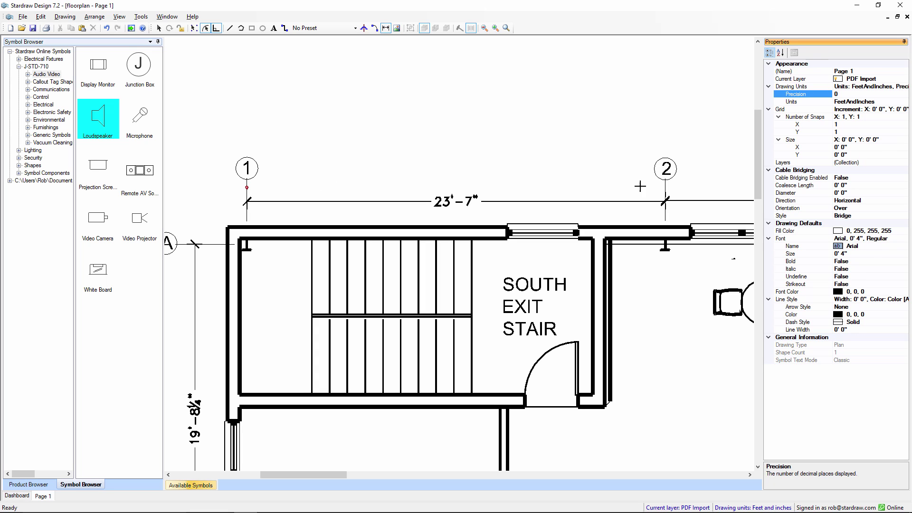
Finish the grid-line 1 to 2 dimension at bubble 2 and zoom in to confirm it reads 23' 7"
click(665, 186)
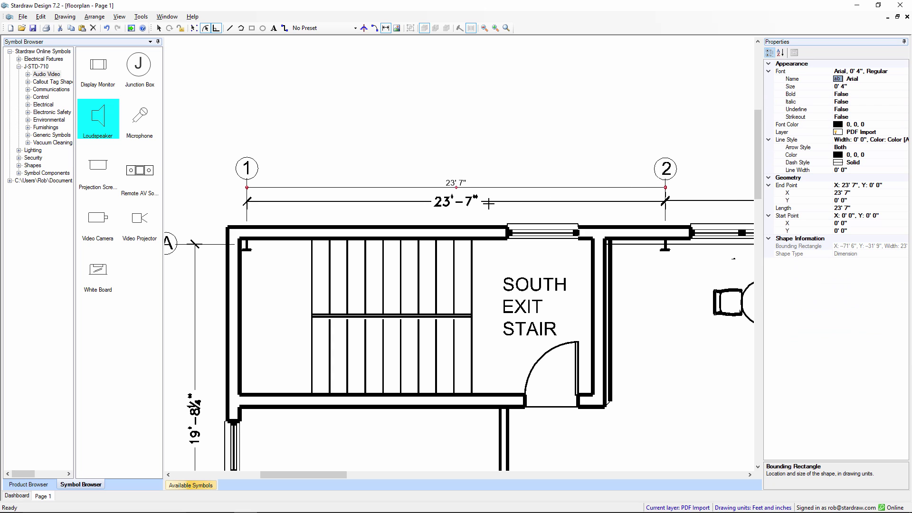
scroll(447, 191, up, 4)
scroll(447, 191, up, 2)
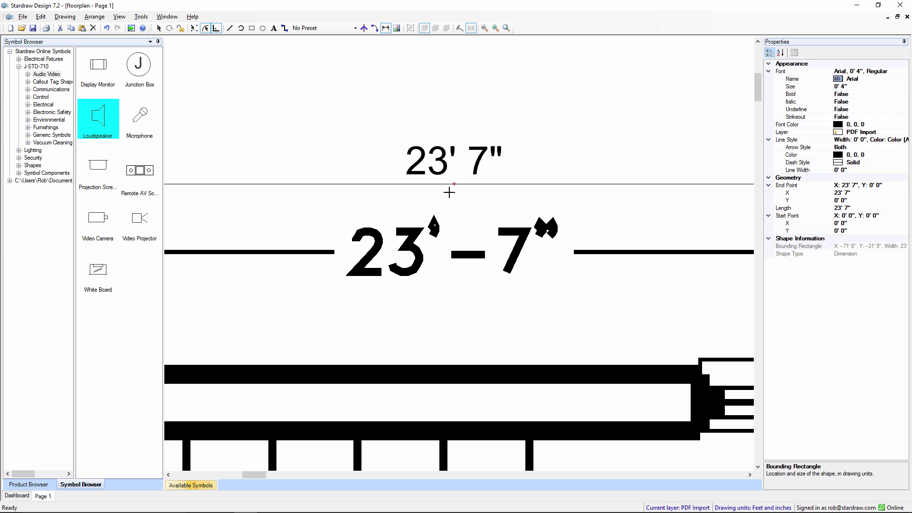
scroll(449, 192, down, 6)
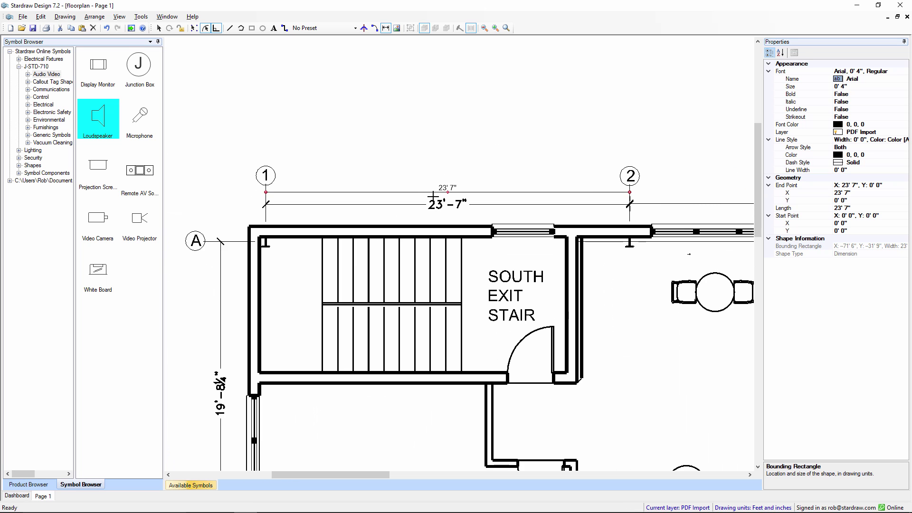
scroll(433, 196, down, 2)
scroll(351, 184, down, 3)
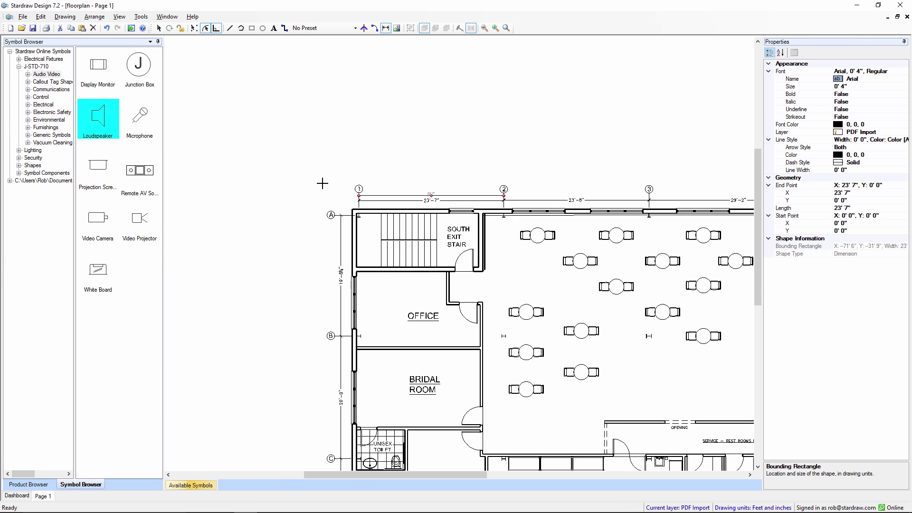
scroll(313, 186, down, 2)
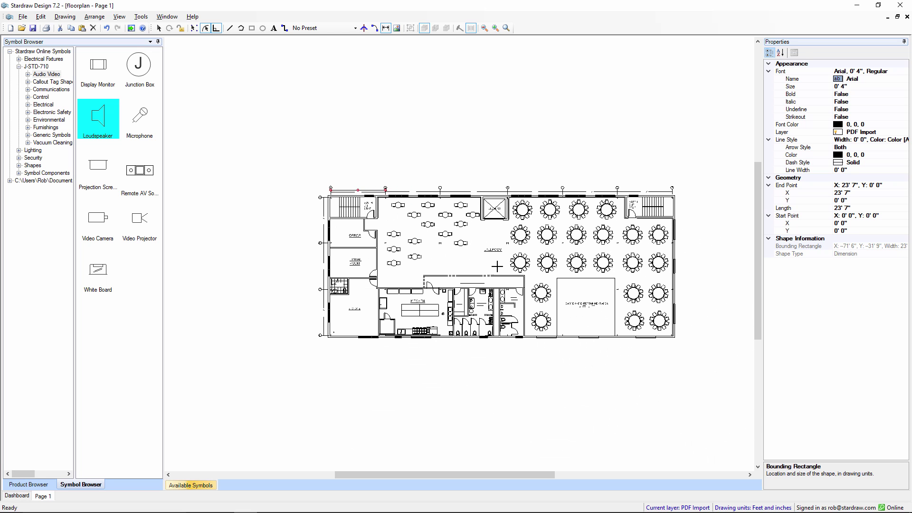
scroll(498, 266, up, 1)
scroll(513, 261, down, 1)
scroll(513, 261, up, 1)
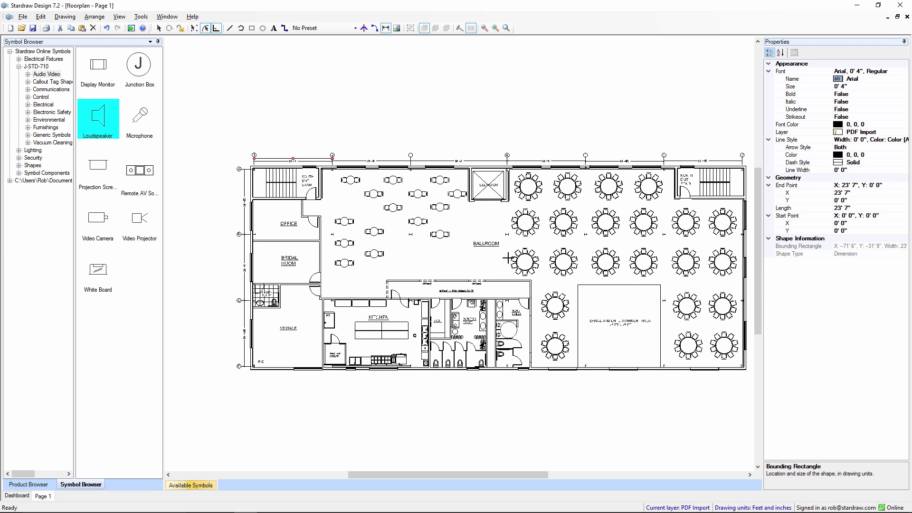
Place three Loudspeaker symbols in the Bridal Room, including upper-left and near the right wall
key(Escape)
click(98, 119)
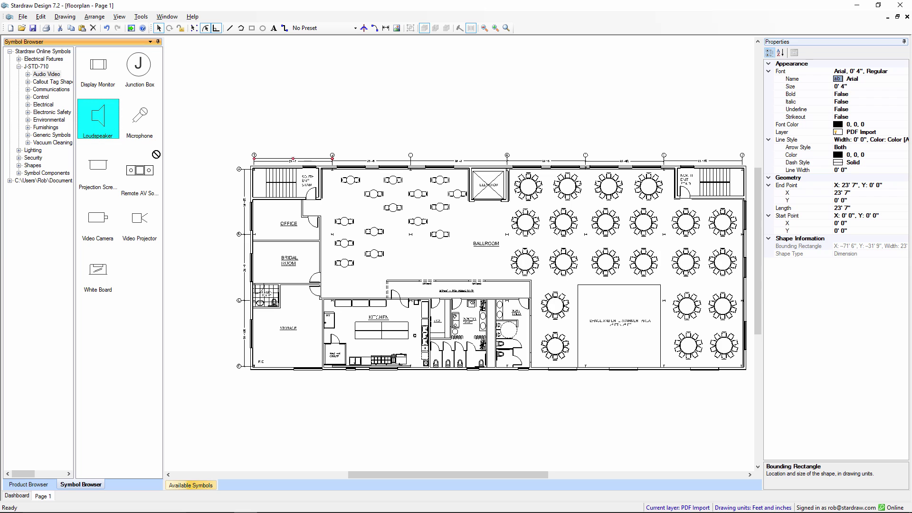
click(271, 225)
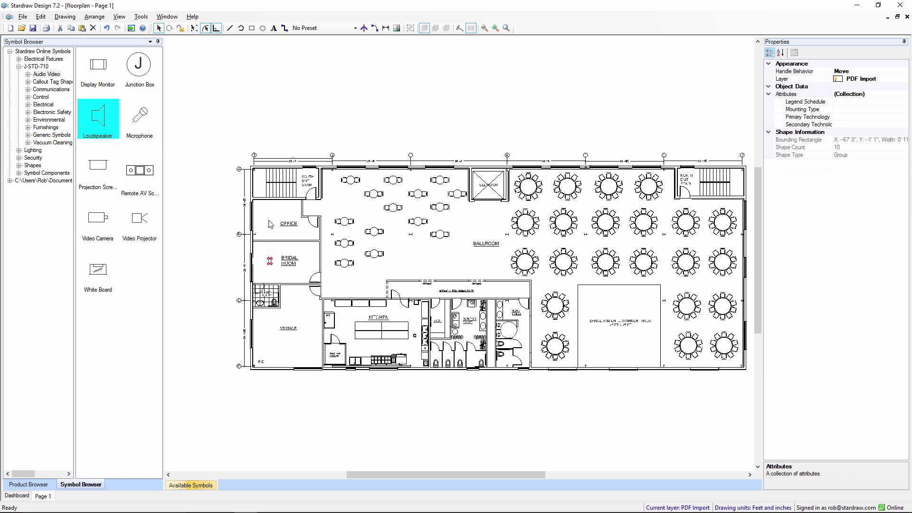
scroll(270, 266, up, 6)
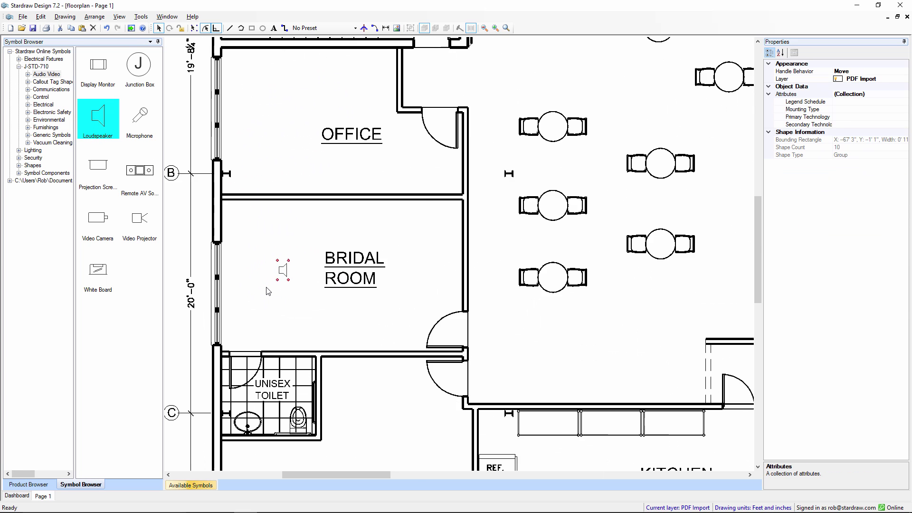
scroll(269, 291, up, 3)
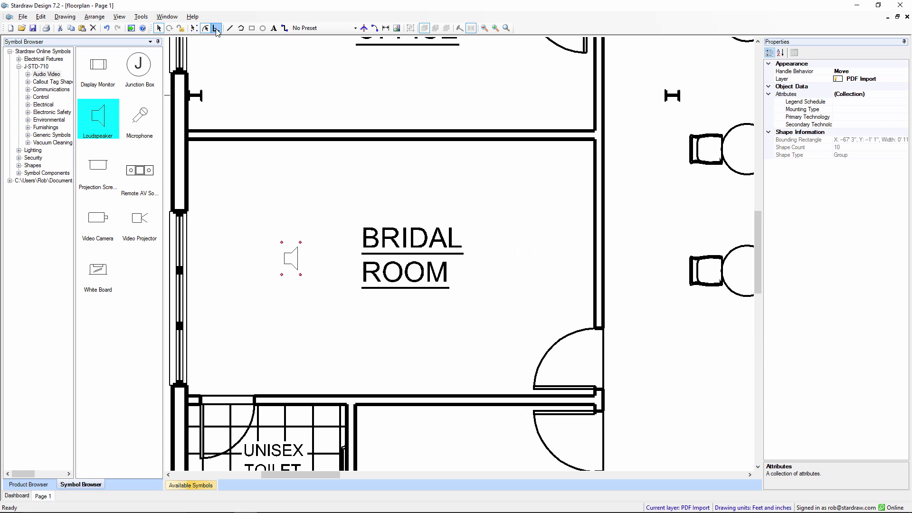
click(110, 118)
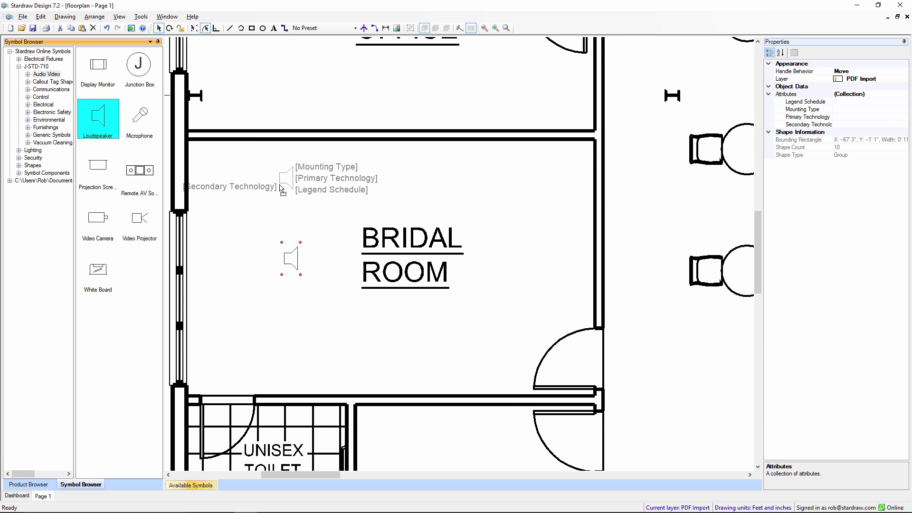
click(283, 190)
click(114, 138)
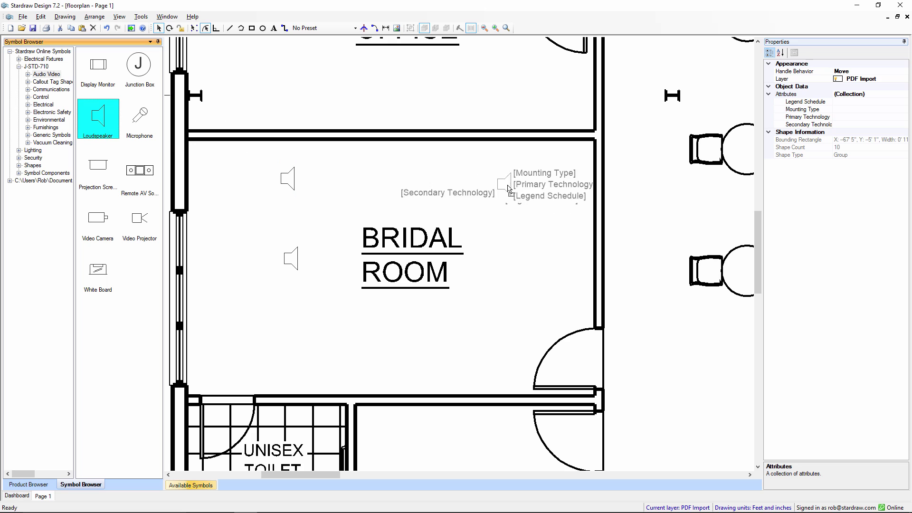
click(509, 186)
Place one Microphone symbol near the Bridal Room's right wall and deselect it
click(143, 119)
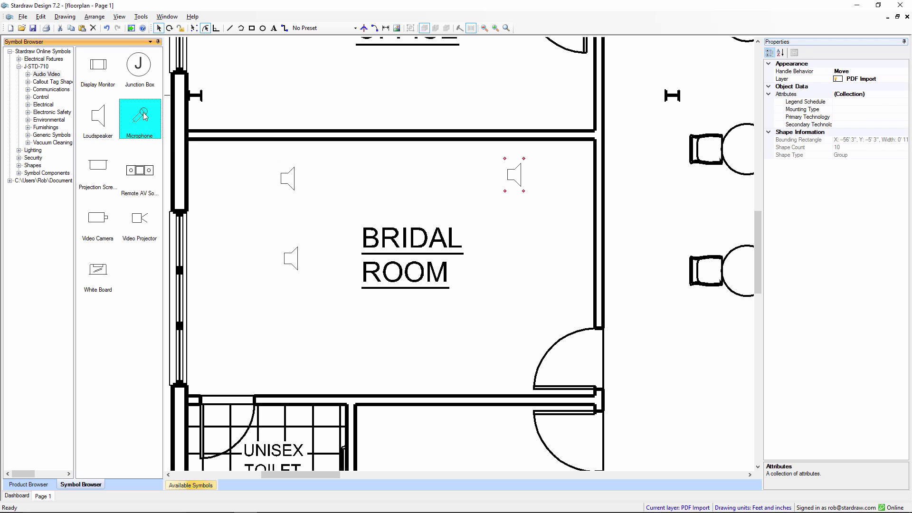
click(503, 276)
click(491, 289)
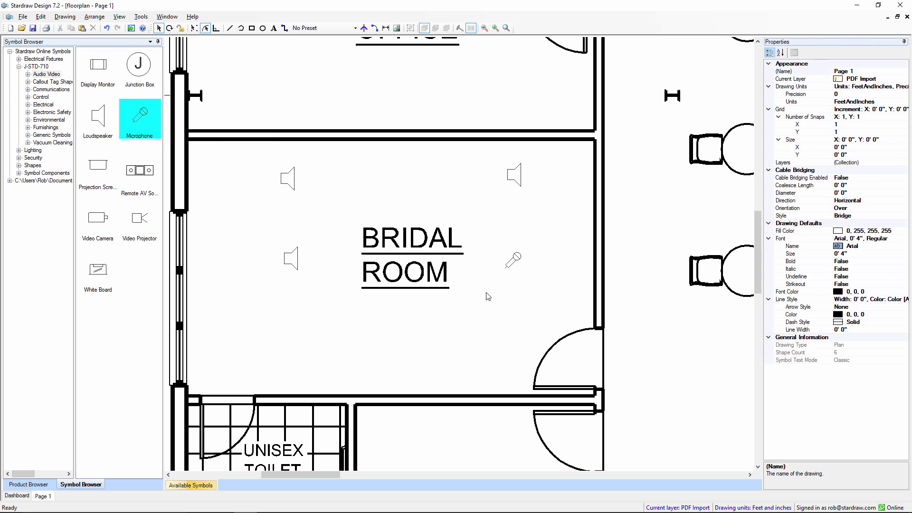
scroll(490, 292, down, 5)
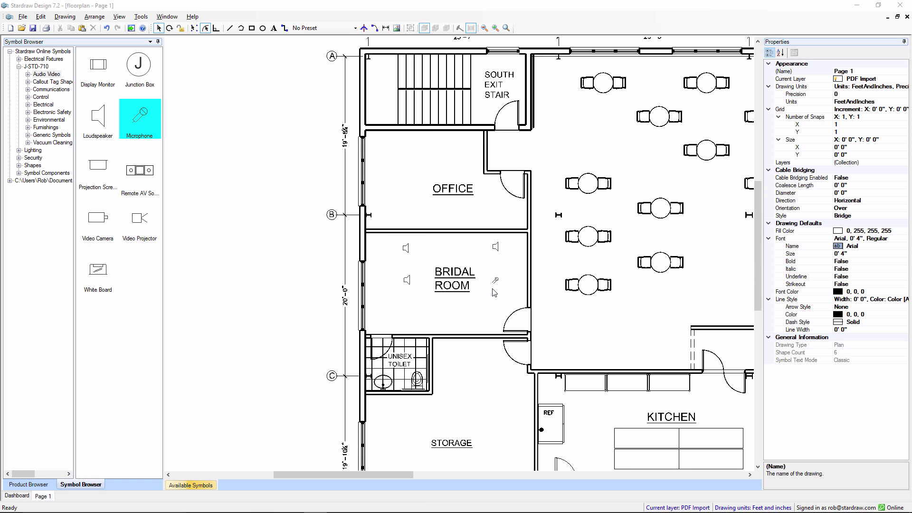
scroll(496, 292, down, 2)
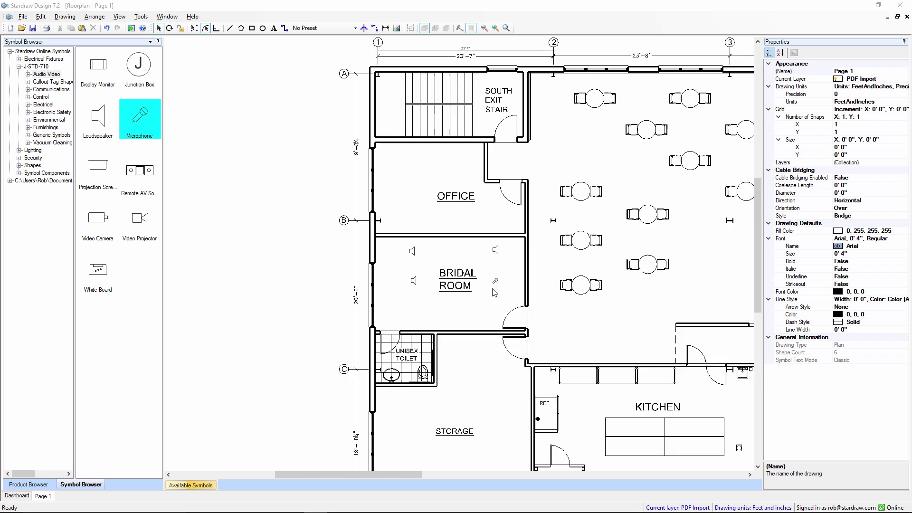
scroll(485, 76, up, 2)
scroll(485, 74, up, 3)
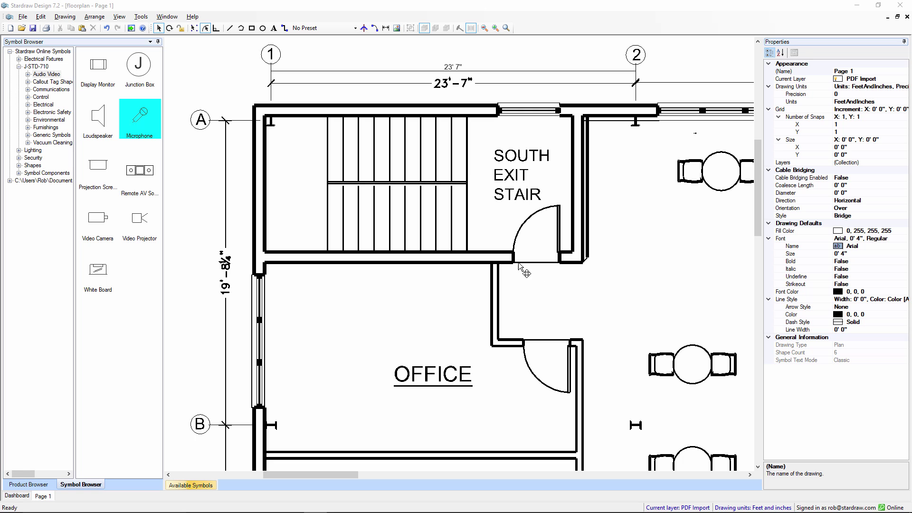
scroll(568, 269, up, 1)
scroll(568, 269, up, 2)
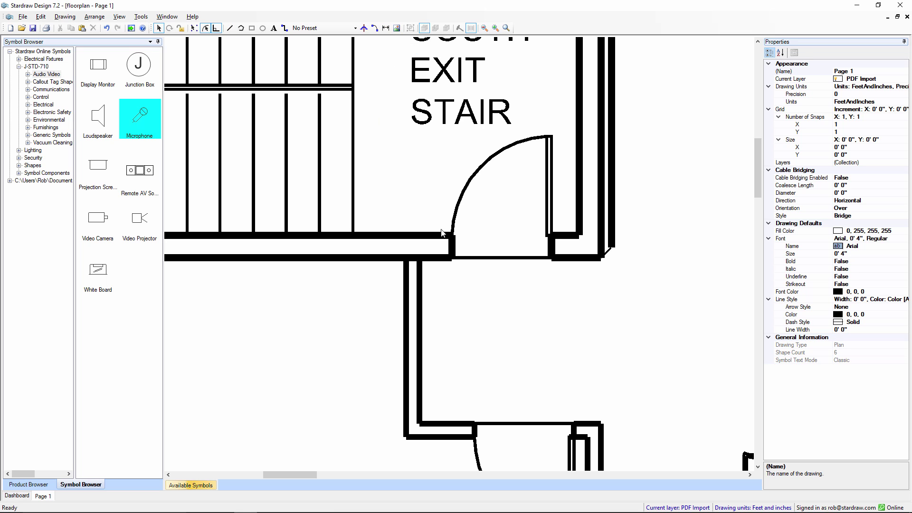
Dimension the South Exit Stair doorway jamb to jamb at 3' 0", then zoom out to the full plan
key(d)
click(452, 247)
click(525, 247)
click(548, 247)
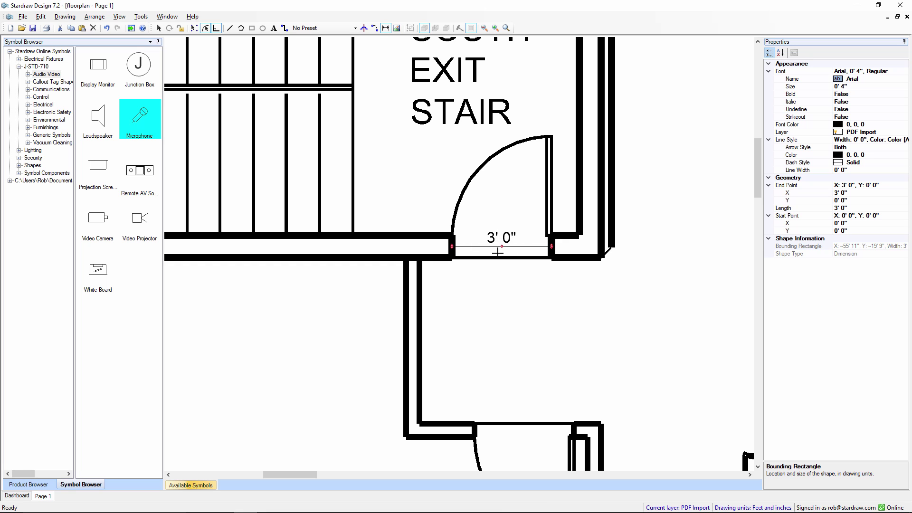
scroll(498, 253, down, 4)
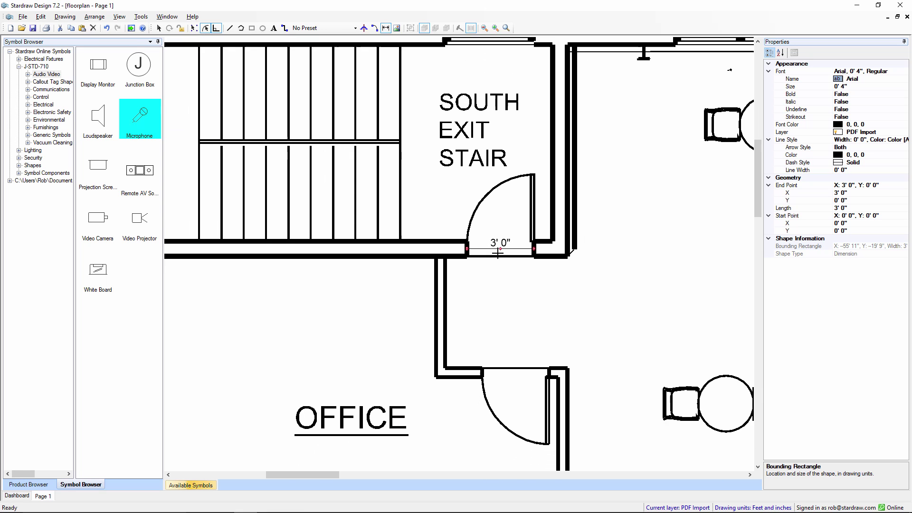
scroll(498, 253, down, 2)
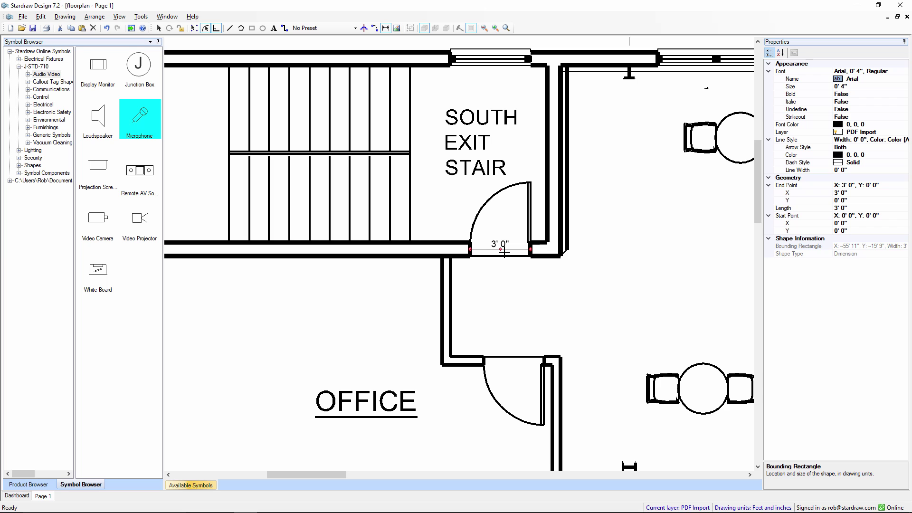
scroll(505, 252, down, 3)
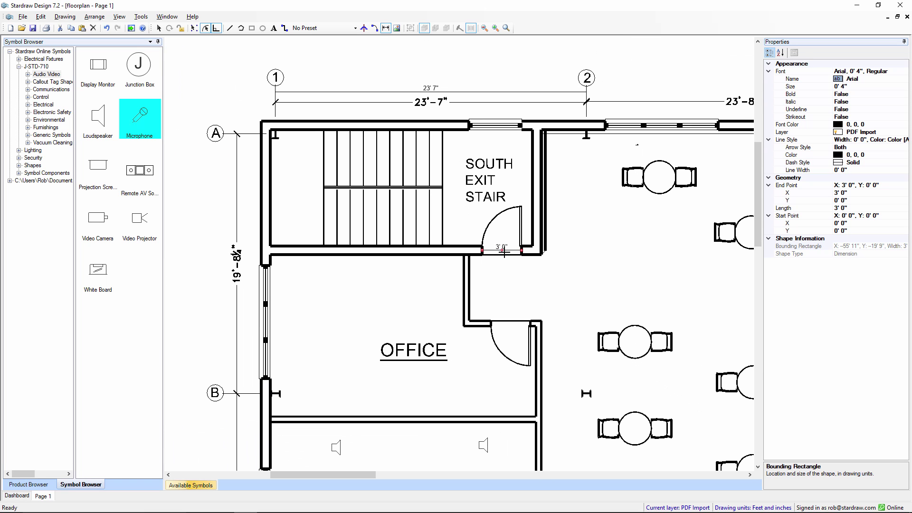
scroll(504, 252, down, 5)
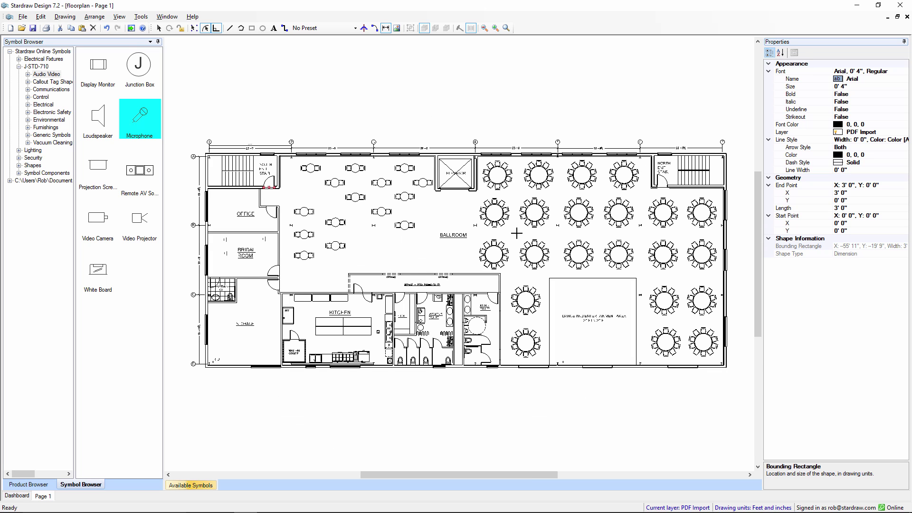